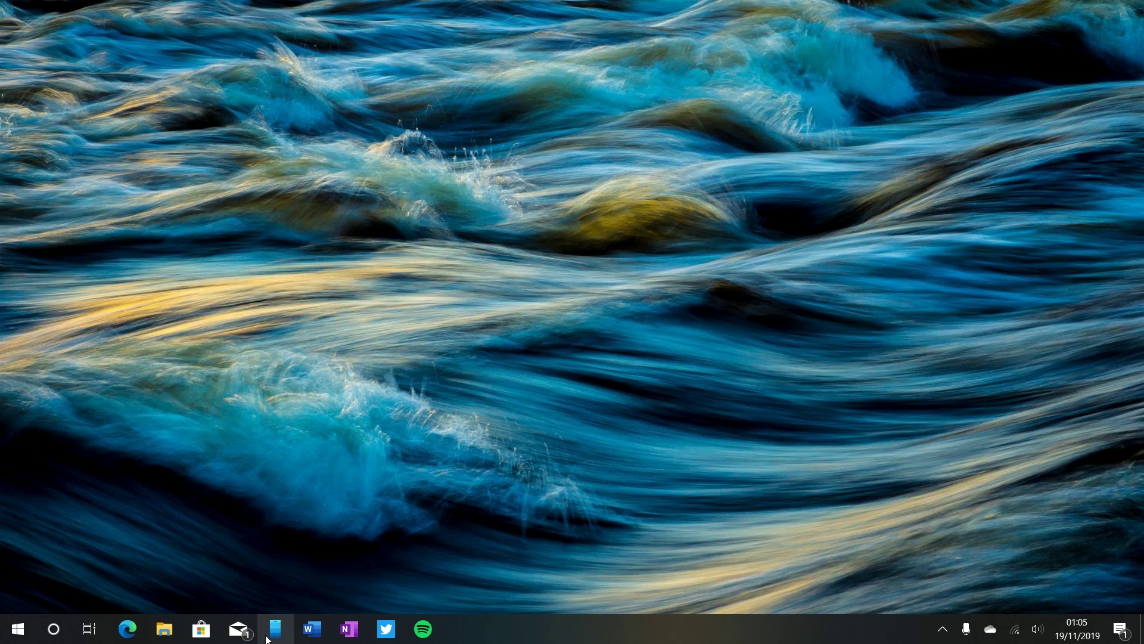
Launch the Your Phone app from the Start menu's app list
click(21, 625)
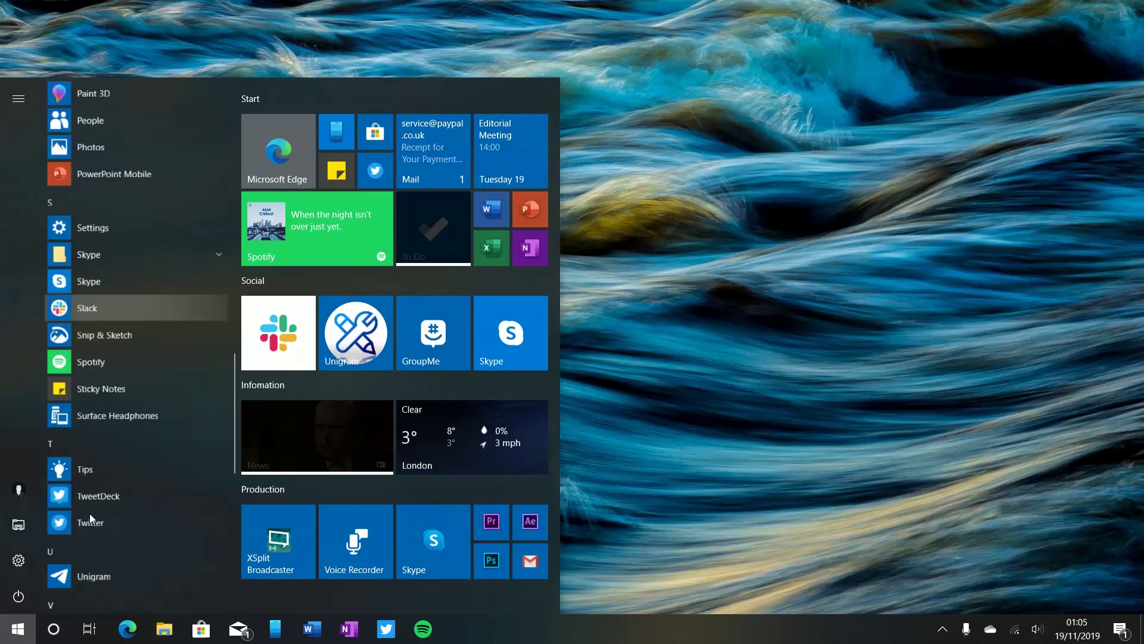
scroll(89, 513, down, 5)
click(167, 562)
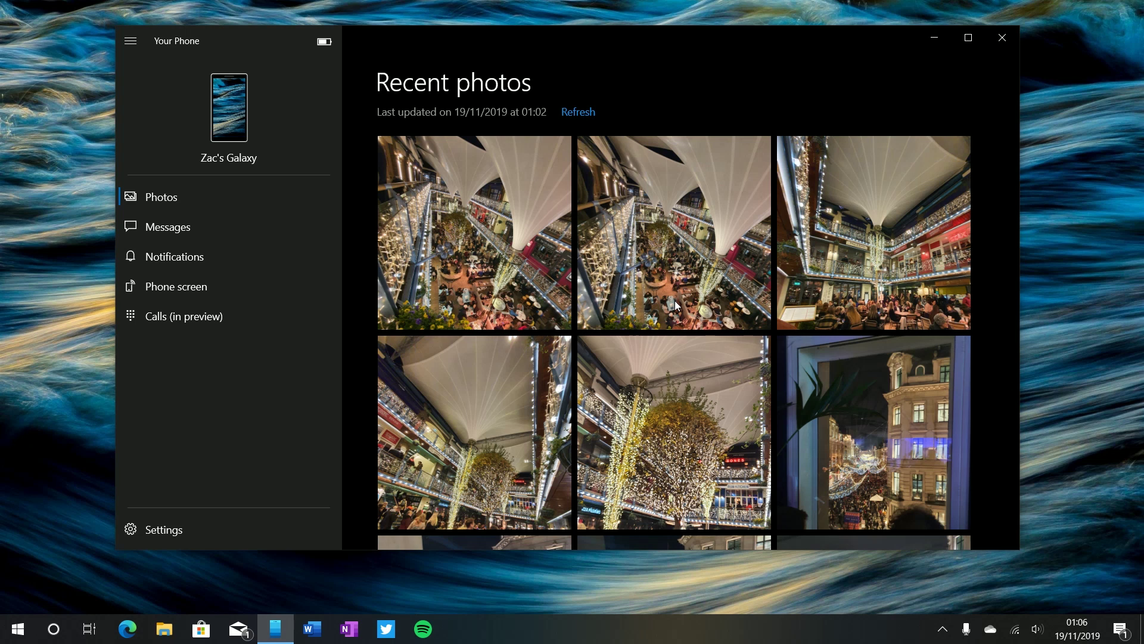
View the top-left photo in Recent photos at full size
scroll(674, 274, down, 6)
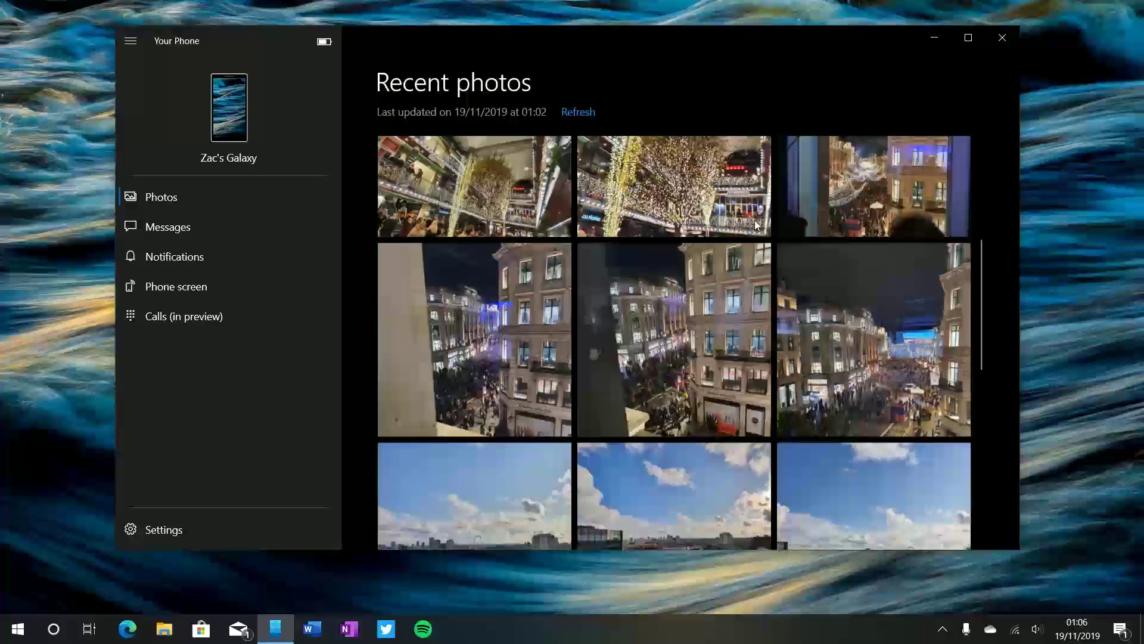
scroll(875, 288, up, 6)
click(497, 226)
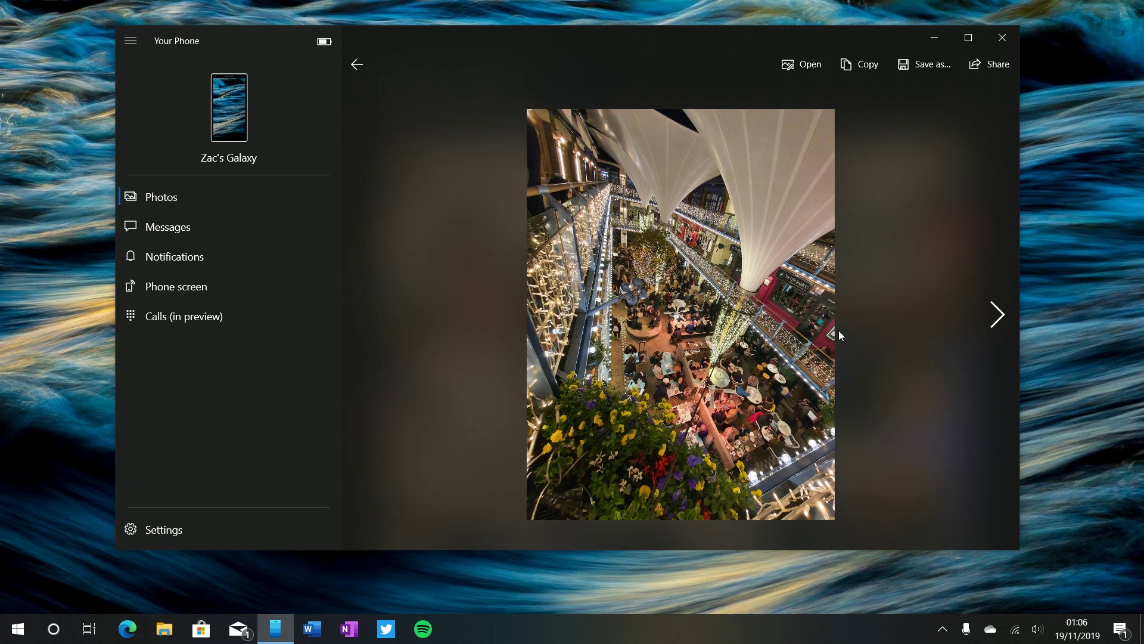
click(794, 65)
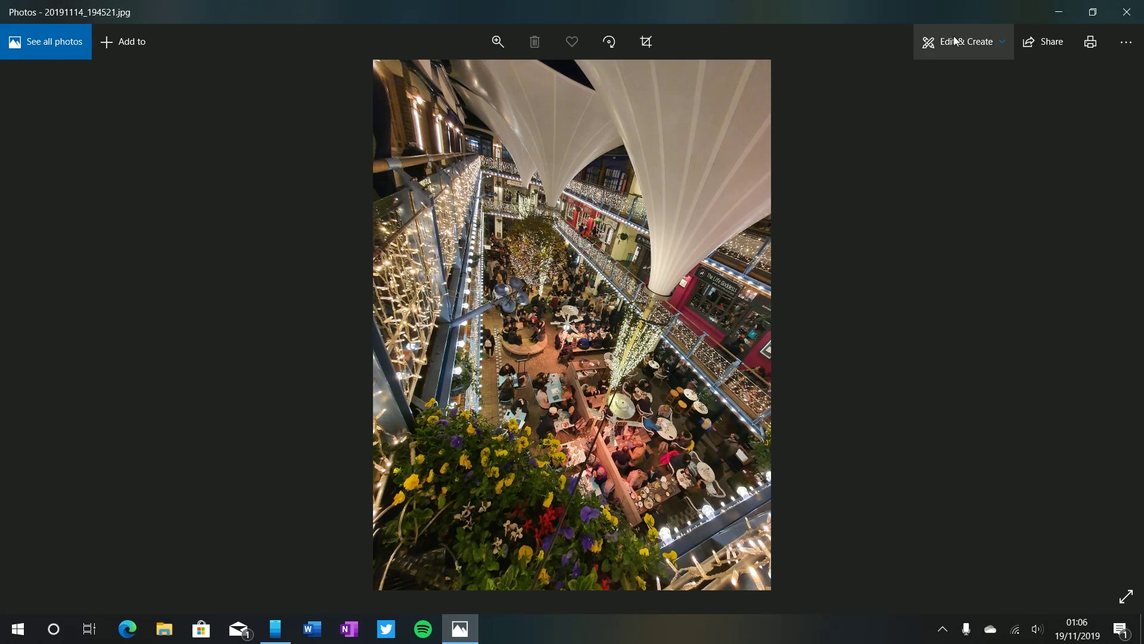
click(953, 38)
click(938, 84)
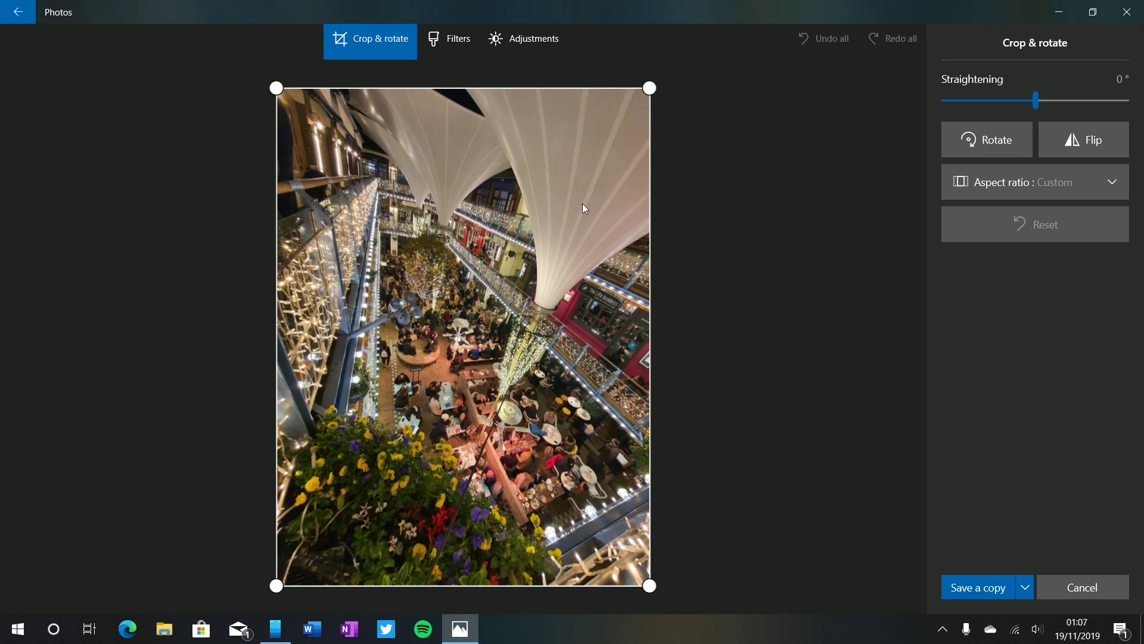
click(1127, 12)
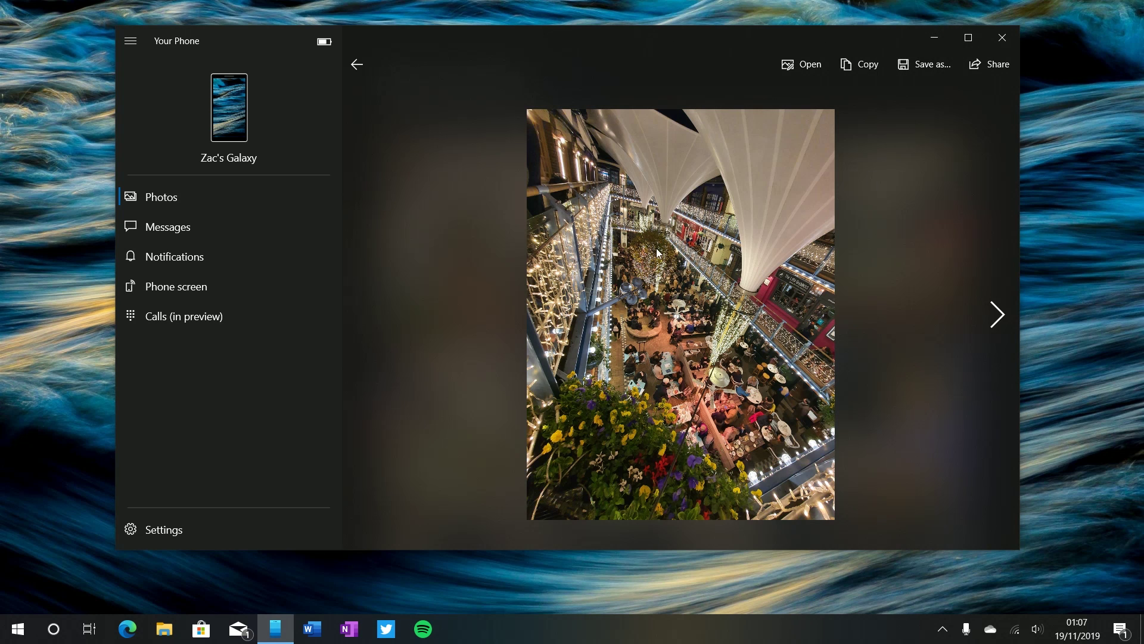
Begin saving the photo to the PC, then cancel the Save As dialog
click(925, 64)
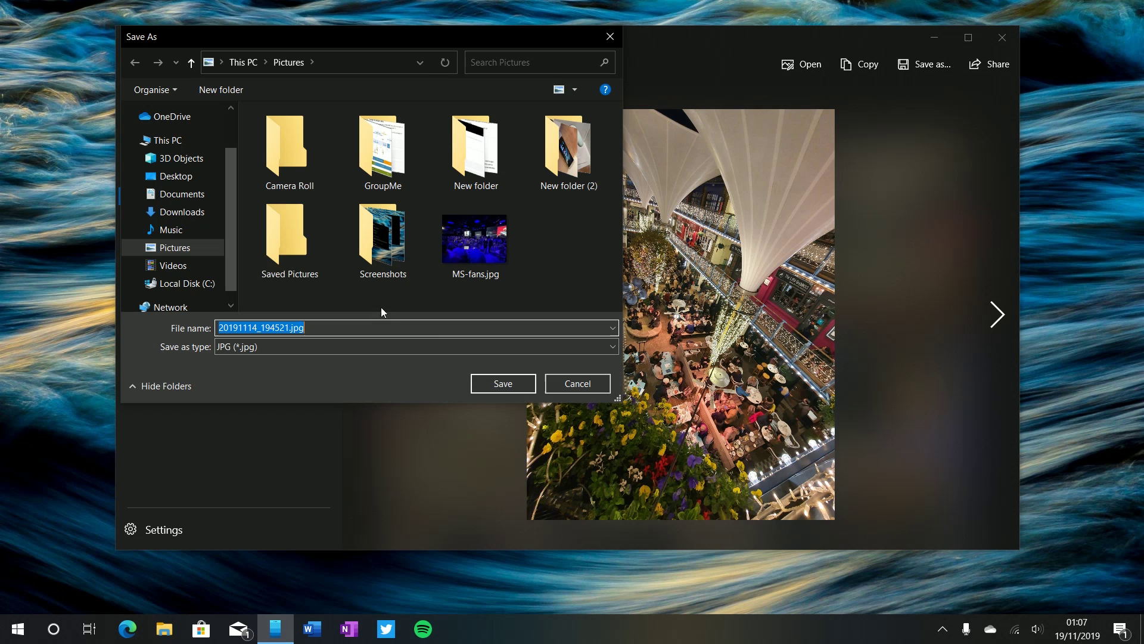
click(610, 36)
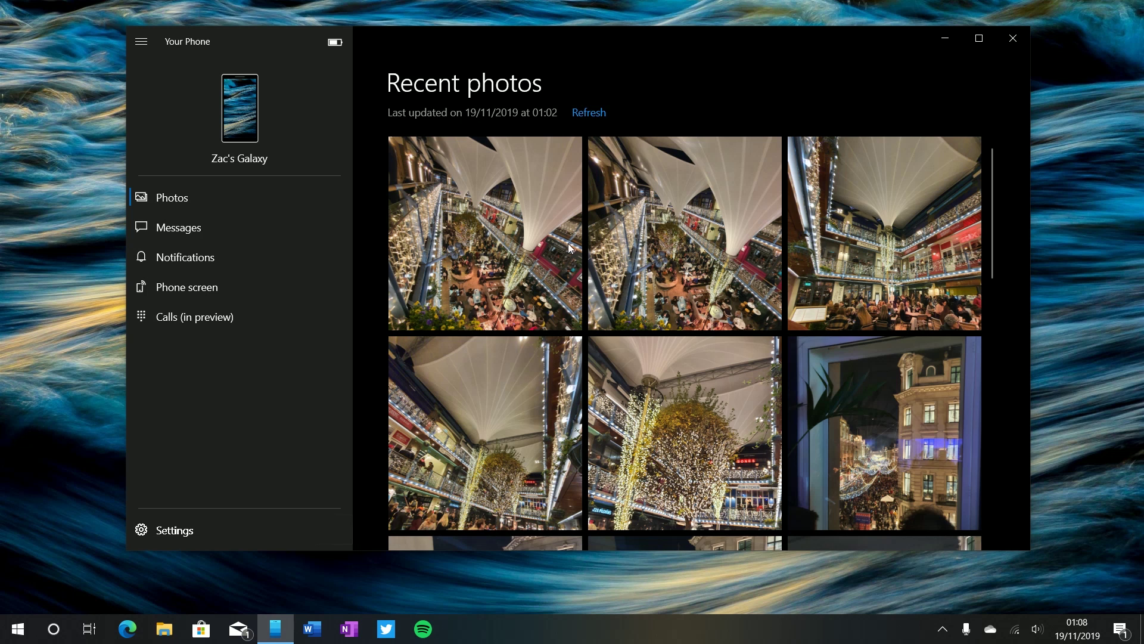
Snap OneNote beside Your Phone, drag the first phone photo onto the page, and maximize OneNote
click(349, 628)
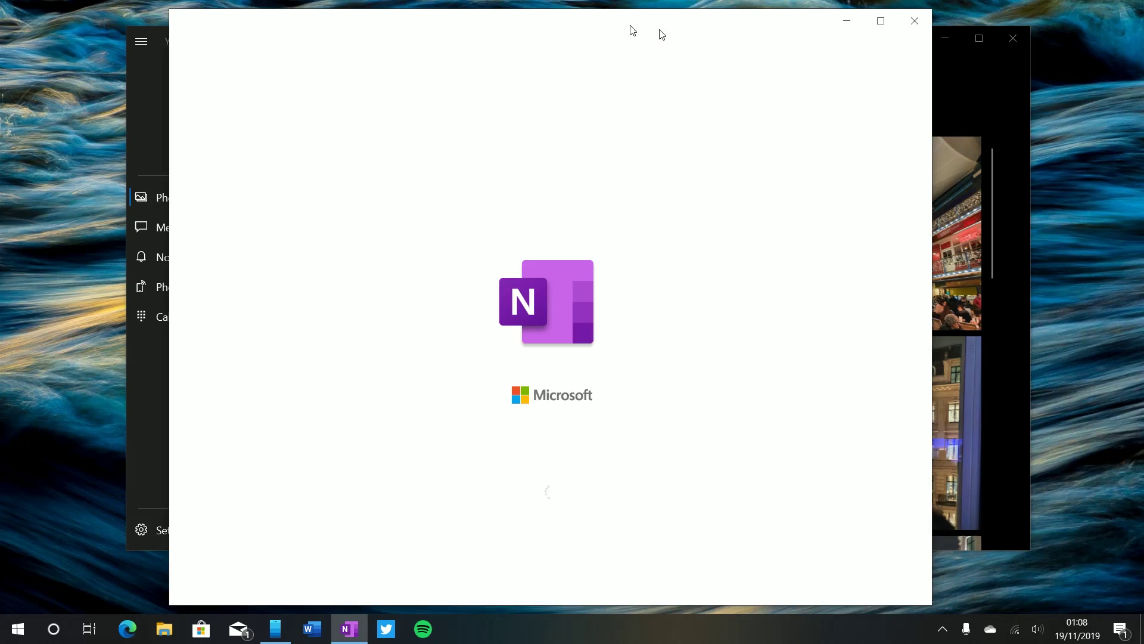
key(super+Right)
click(482, 248)
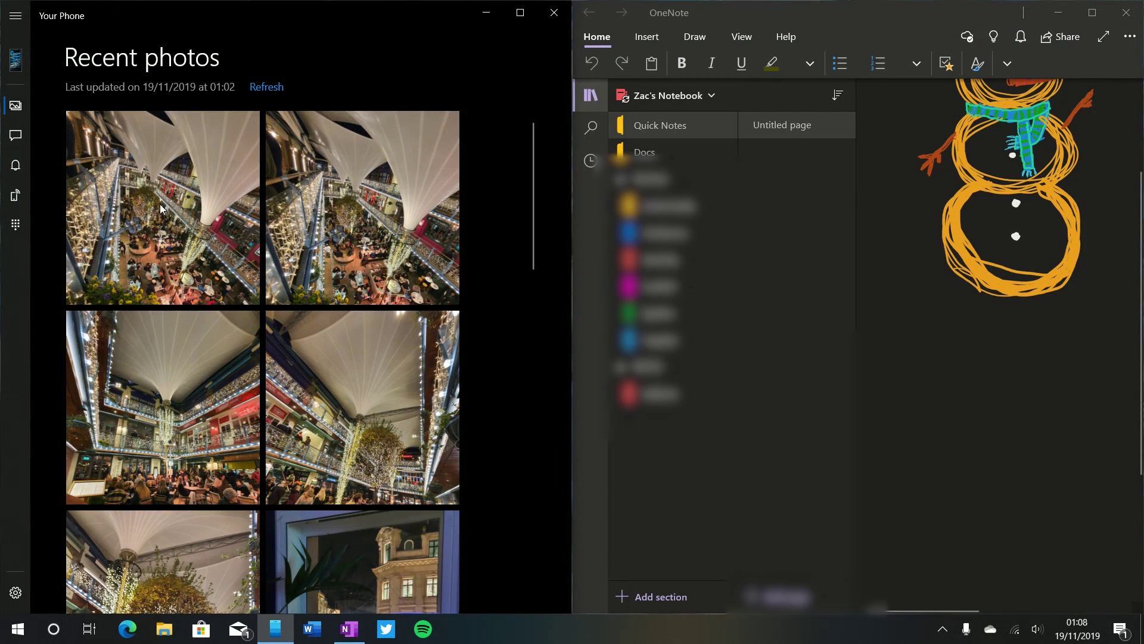
drag(149, 202, 900, 198)
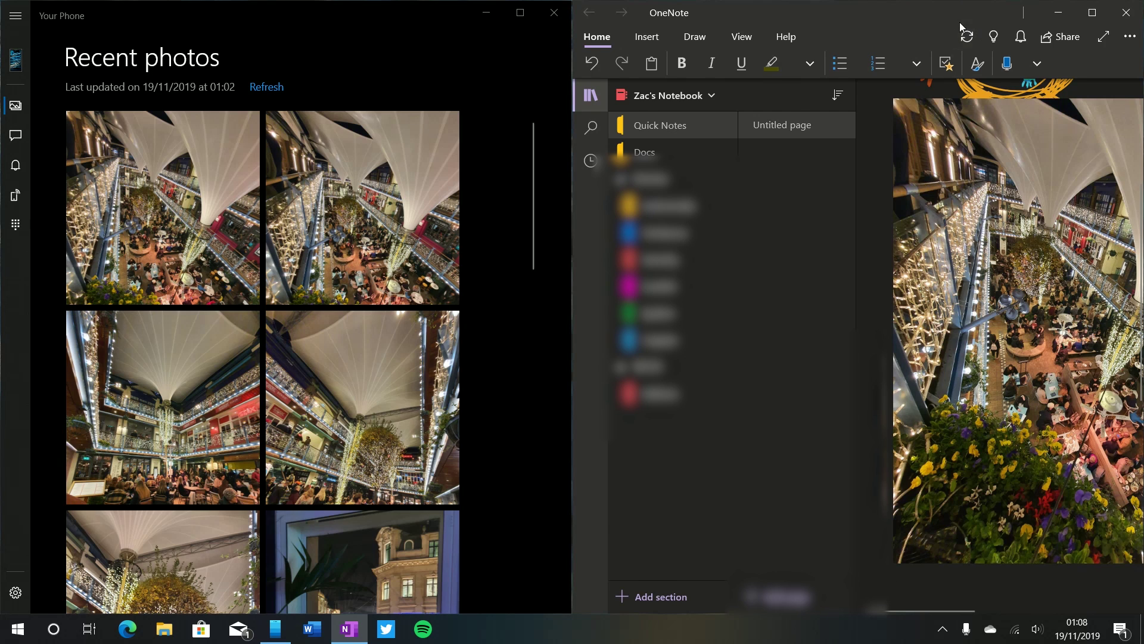
double_click(959, 22)
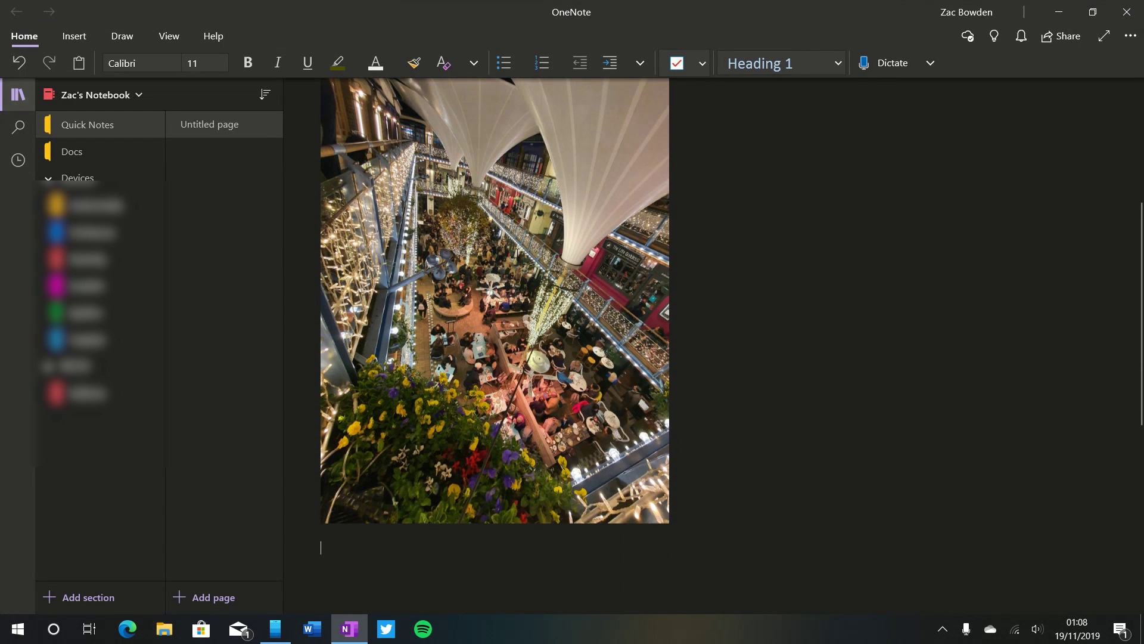
Ink a circle, an arrow and the underlined word 'thing' on the photo
drag(572, 226, 571, 226)
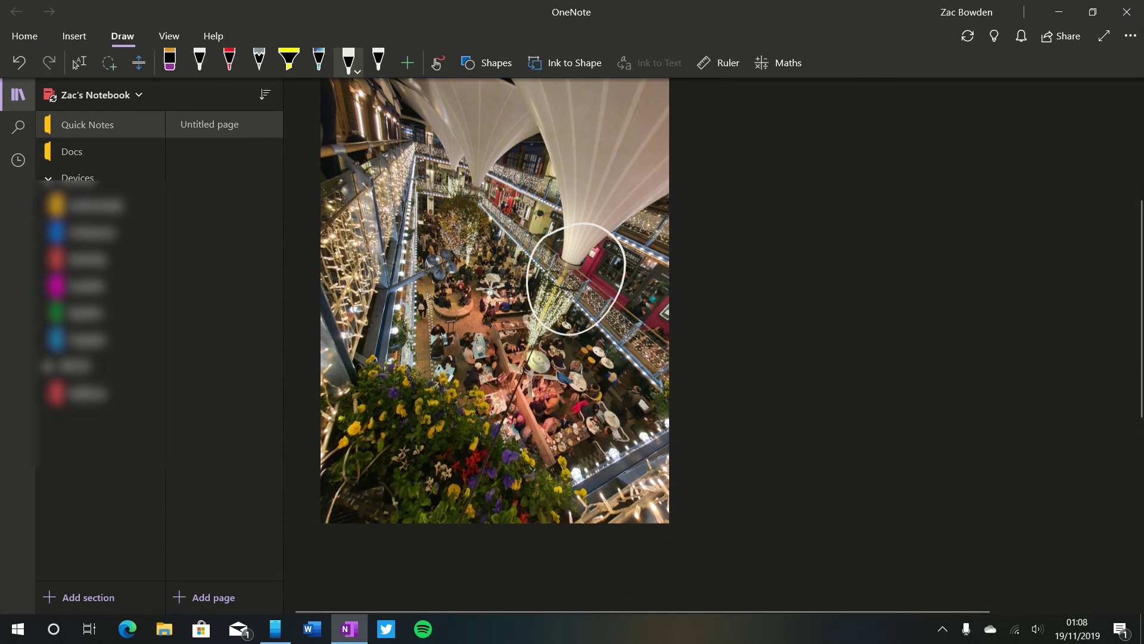
mouse_move(619, 307)
mouse_down()
mouse_move(735, 391)
mouse_move(637, 360)
mouse_move(627, 305)
mouse_up()
mouse_move(756, 386)
mouse_down()
mouse_move(770, 417)
mouse_move(770, 400)
mouse_up()
mouse_move(771, 370)
mouse_down()
mouse_move(807, 398)
mouse_move(841, 365)
mouse_move(853, 431)
mouse_up()
click(793, 363)
drag(724, 489, 980, 307)
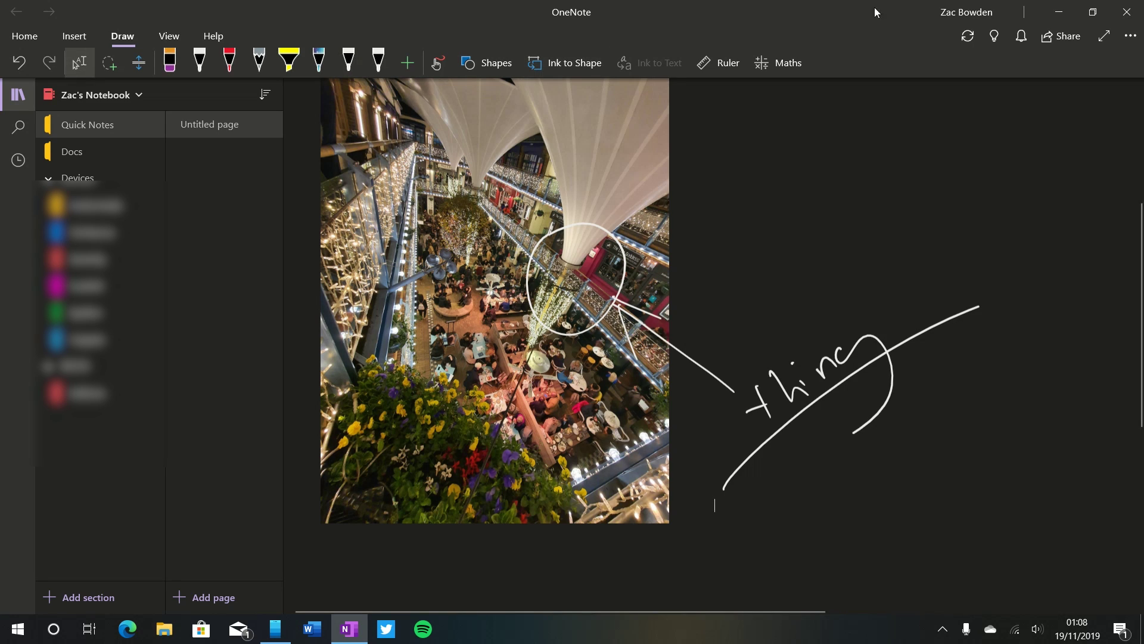
click(274, 629)
Open Word maximized and create a new blank document
click(312, 632)
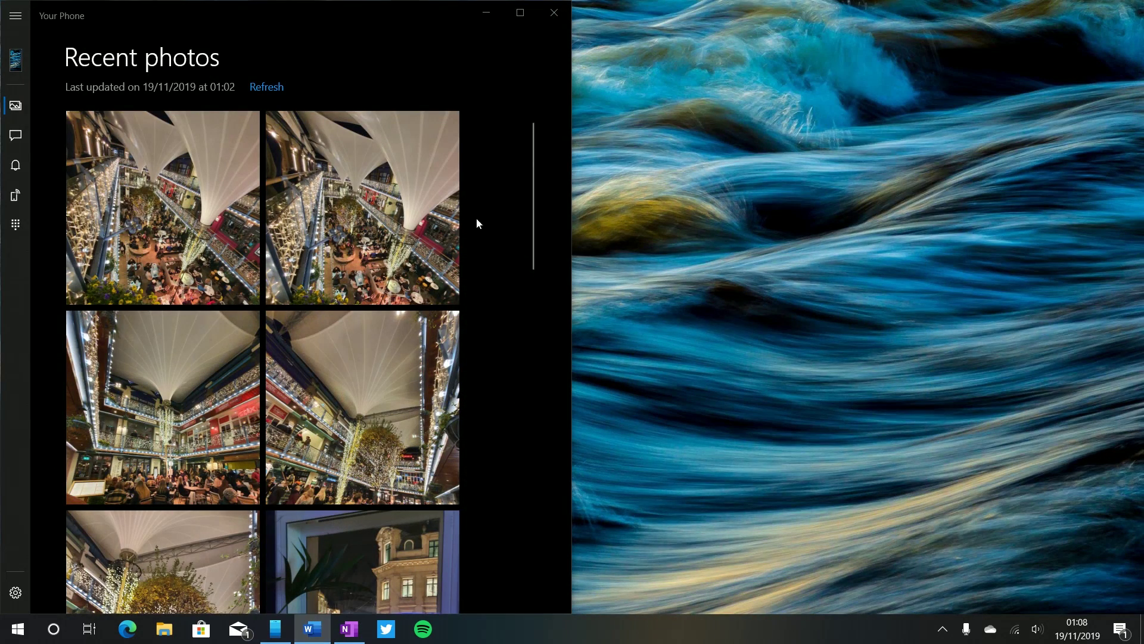
double_click(461, 12)
click(397, 234)
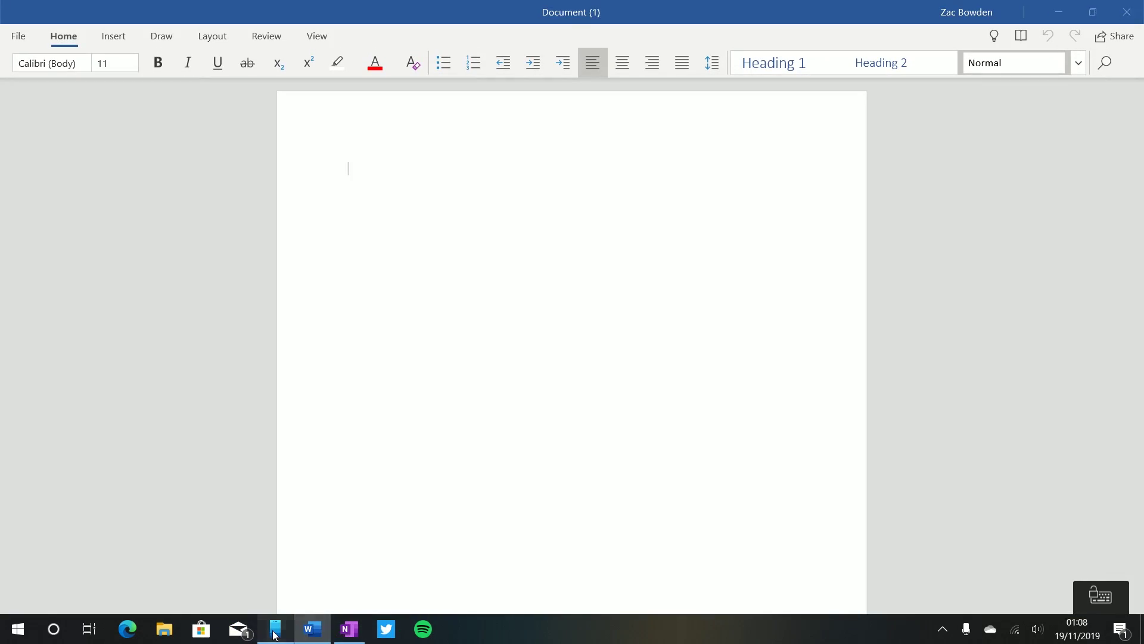
Drag a phone photo into the document and rotate it 90° clockwise to stand upright
click(275, 629)
drag(340, 205, 687, 519)
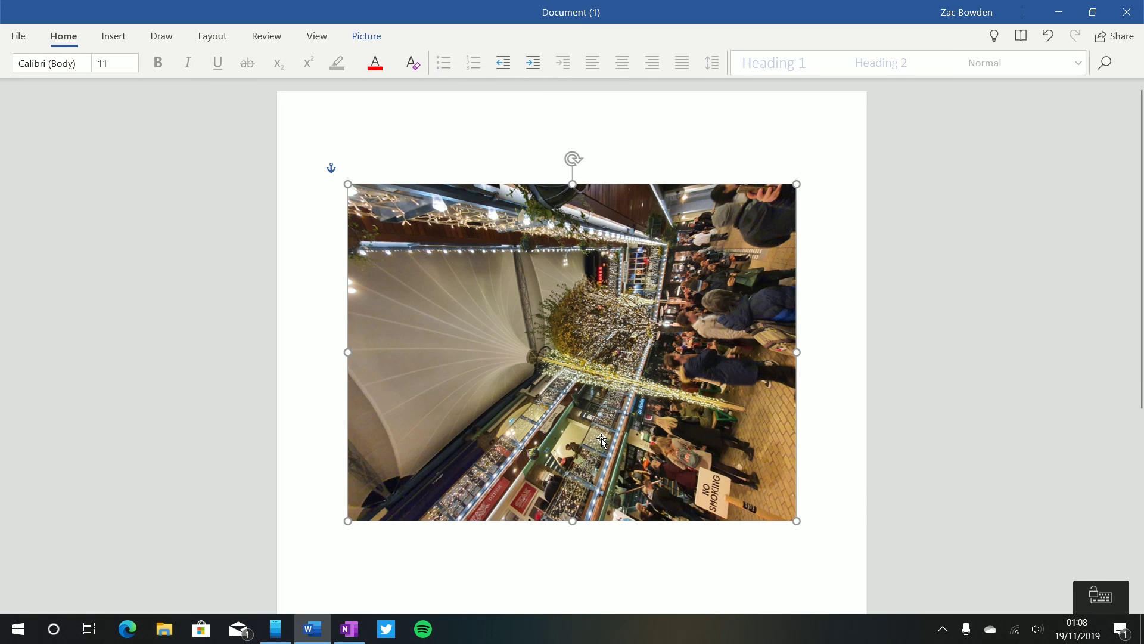
drag(574, 158, 741, 352)
scroll(671, 357, down, 5)
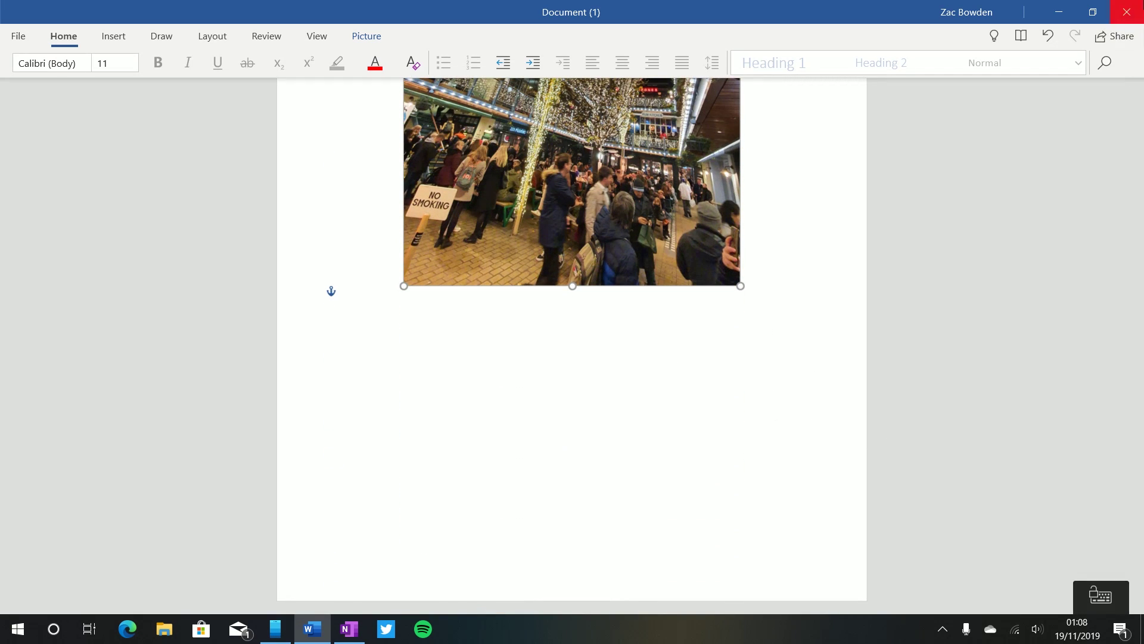
click(1059, 11)
Restore the Your Phone window from the left half and move it toward the screen centre
click(519, 10)
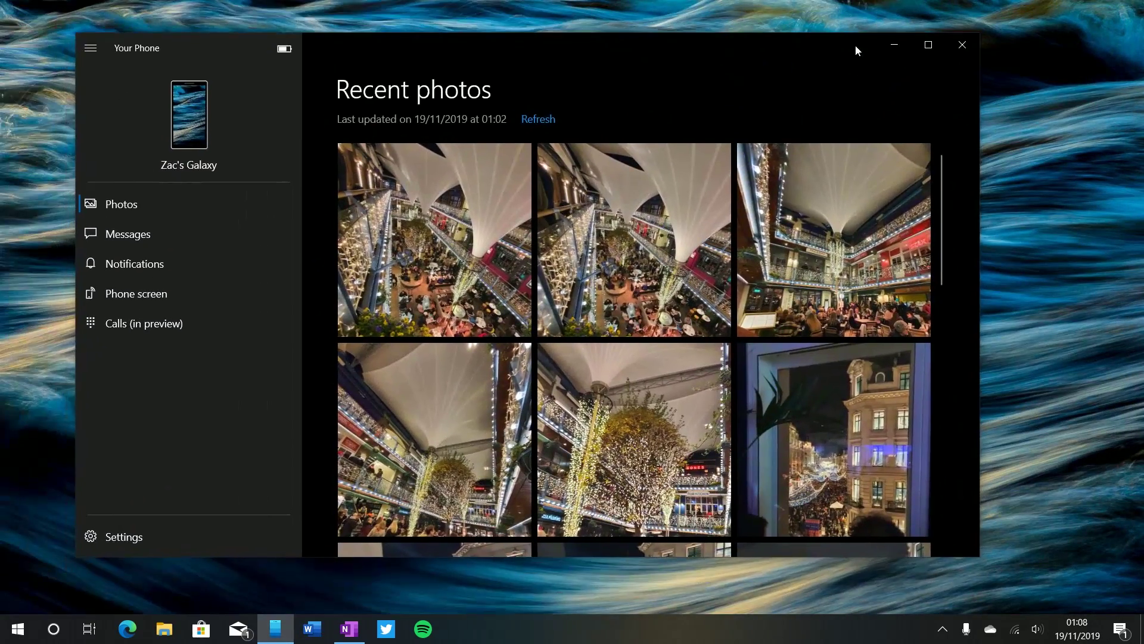
drag(809, 49, 873, 41)
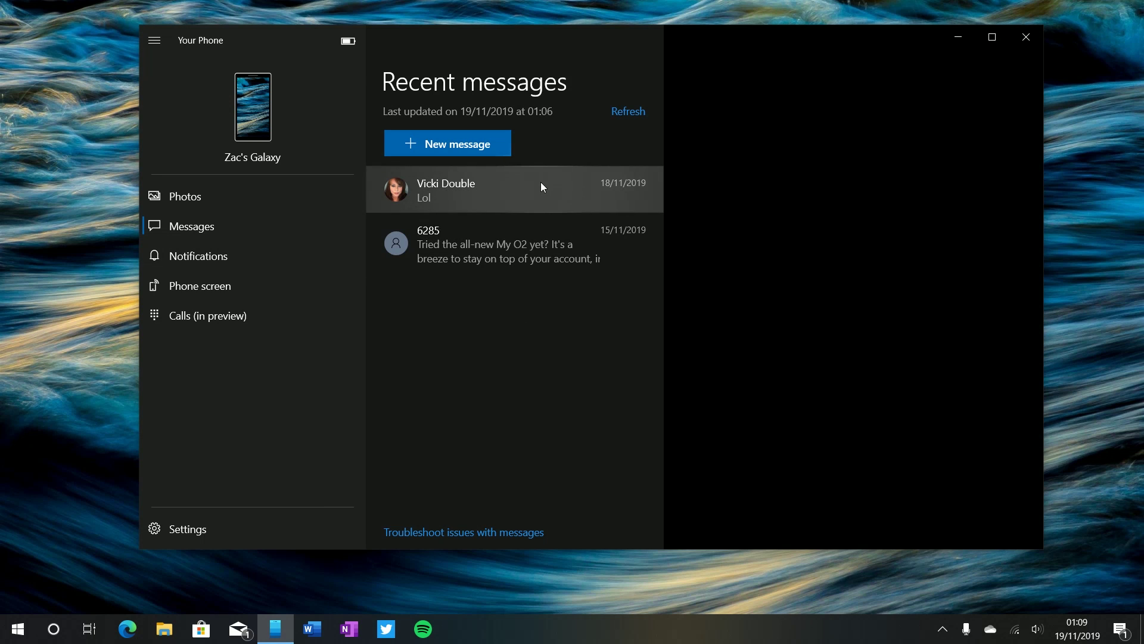
Text the searched contact 'Hey! Are you there?' and maximize the Your Phone window
click(448, 143)
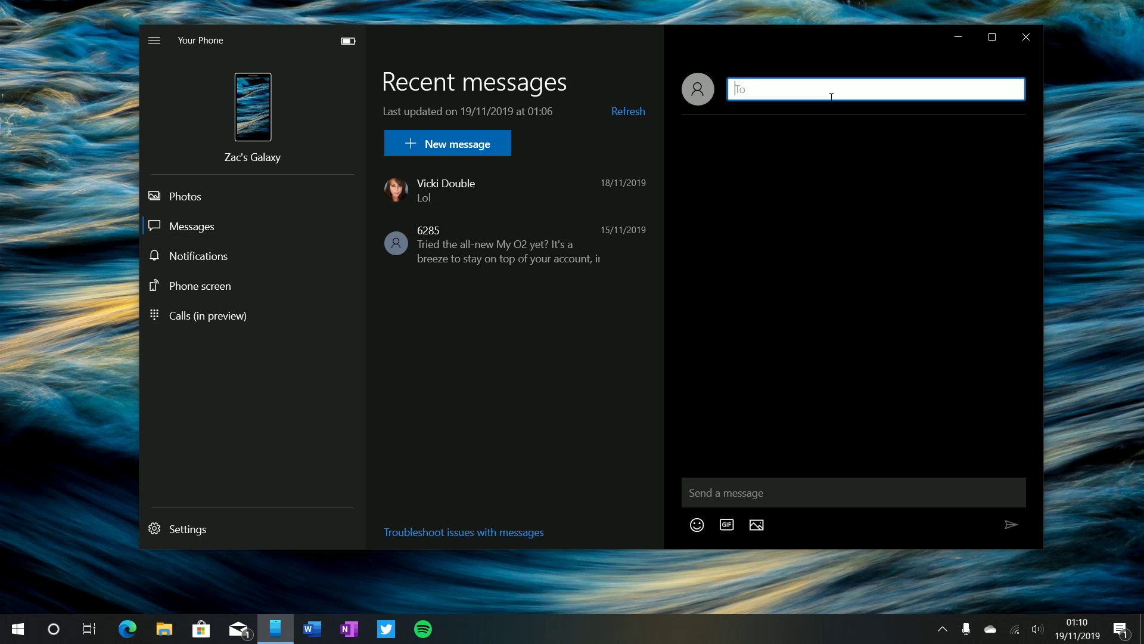
text(Mike)
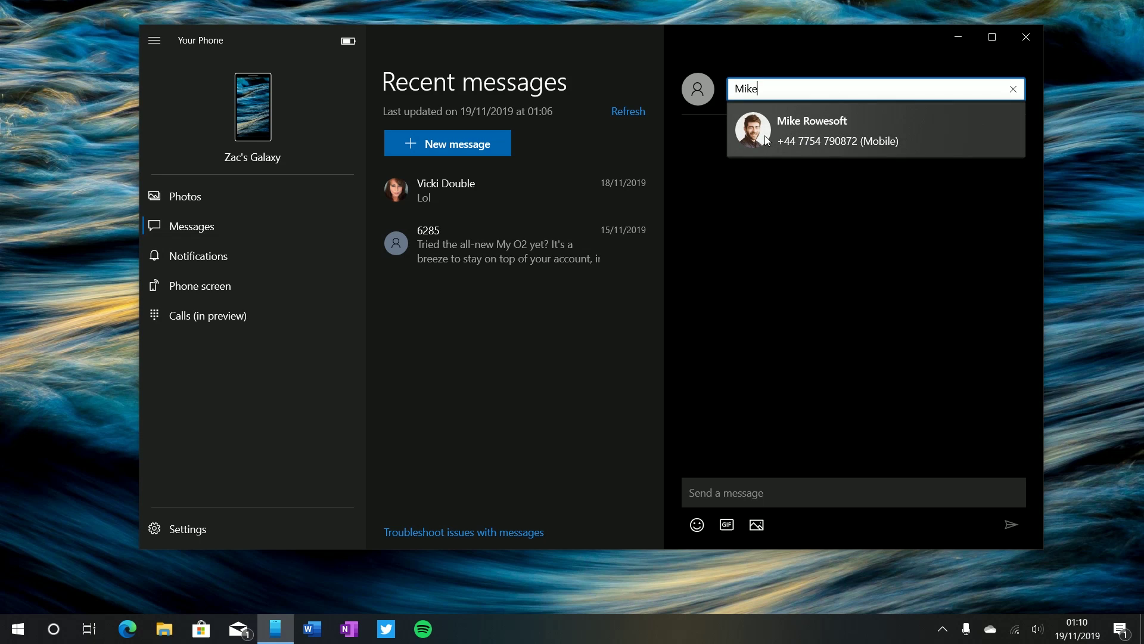
click(764, 135)
click(815, 493)
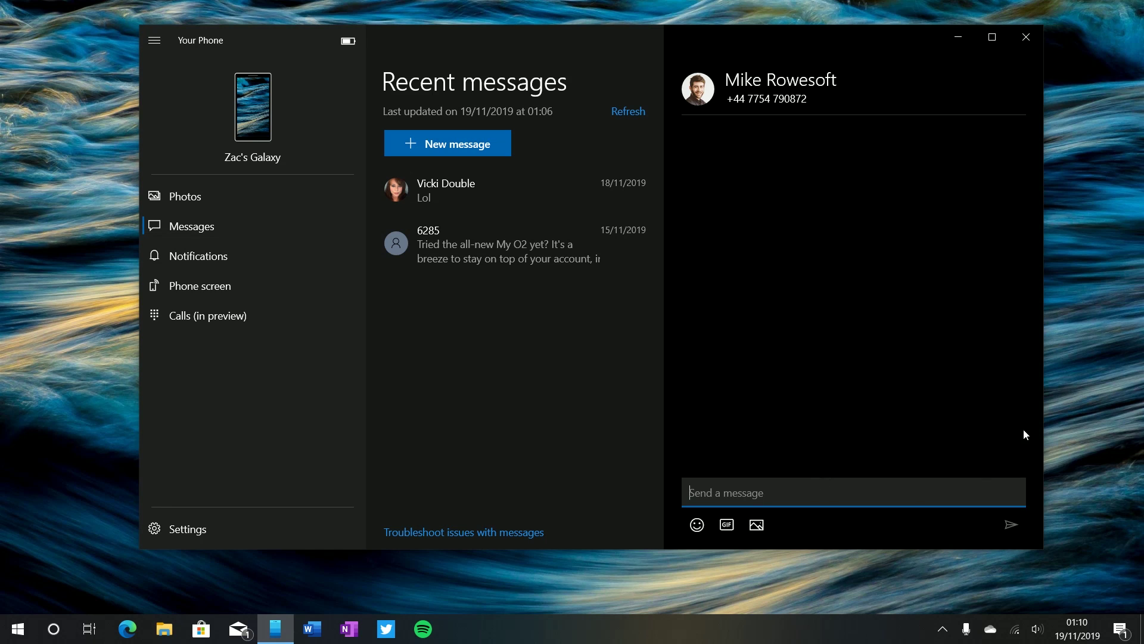
text(Hey! Are you there?)
key(Return)
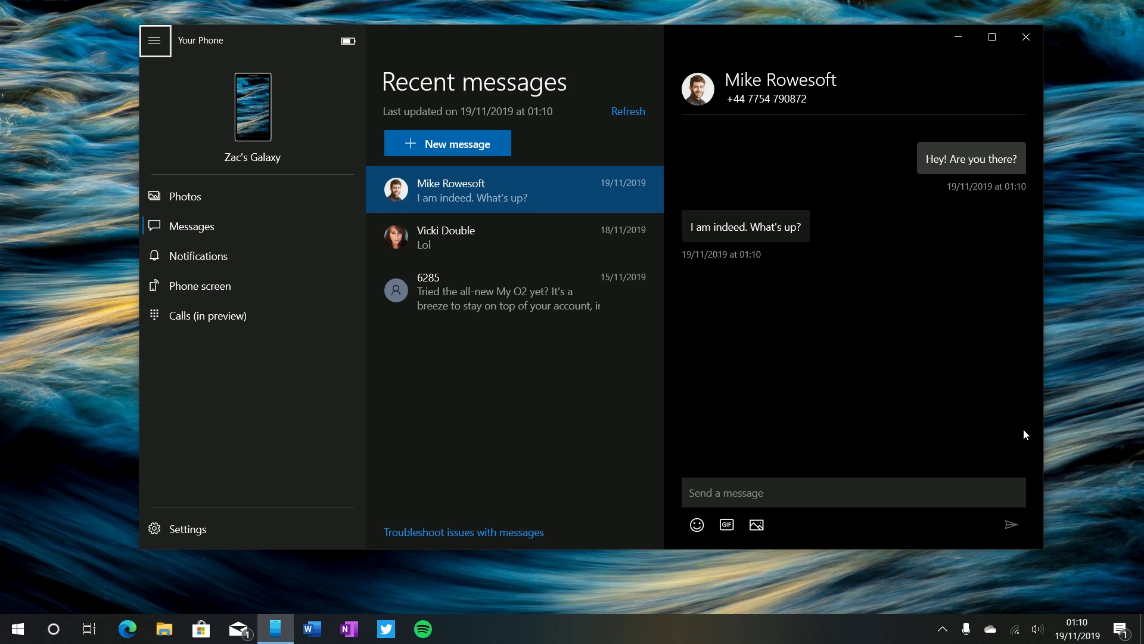
key(super+Up)
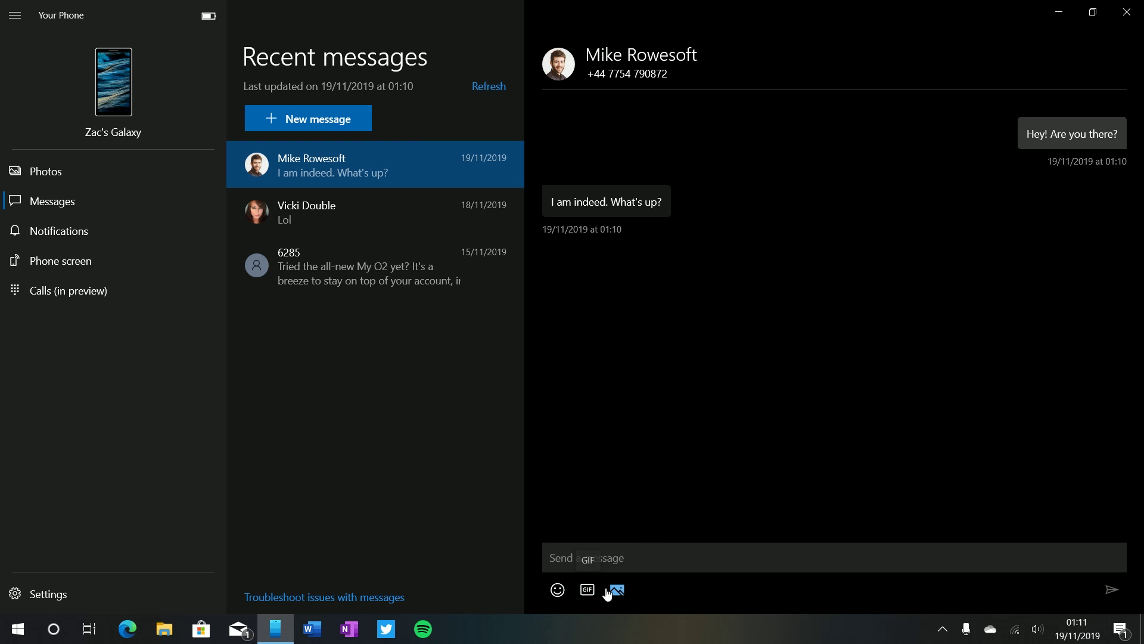
click(557, 589)
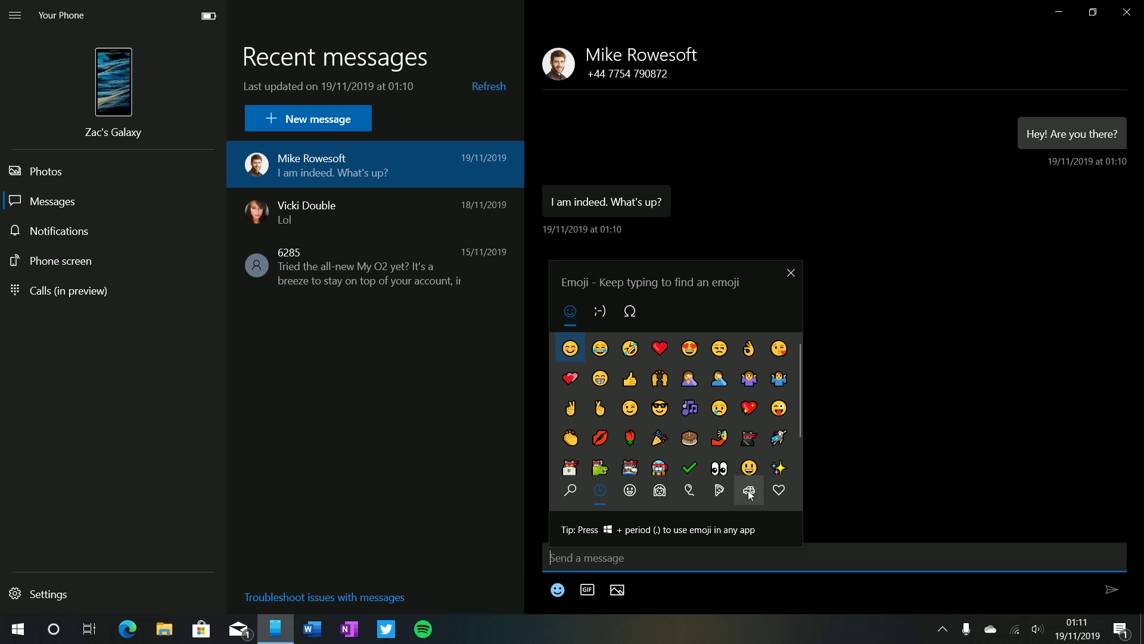
click(599, 591)
click(590, 590)
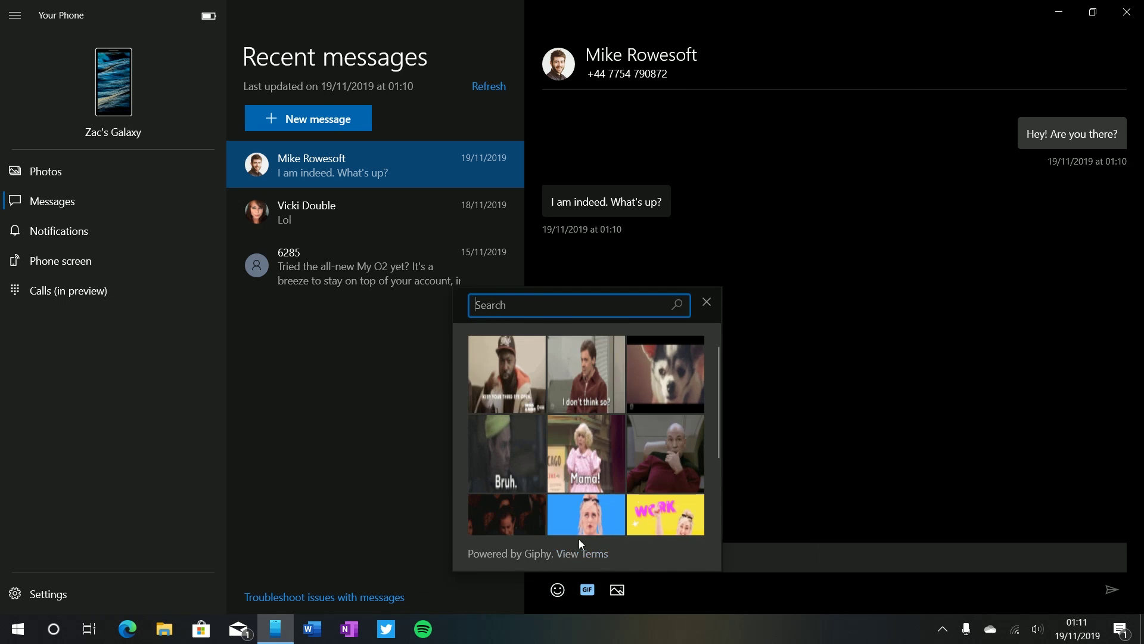
scroll(606, 399, down, 2)
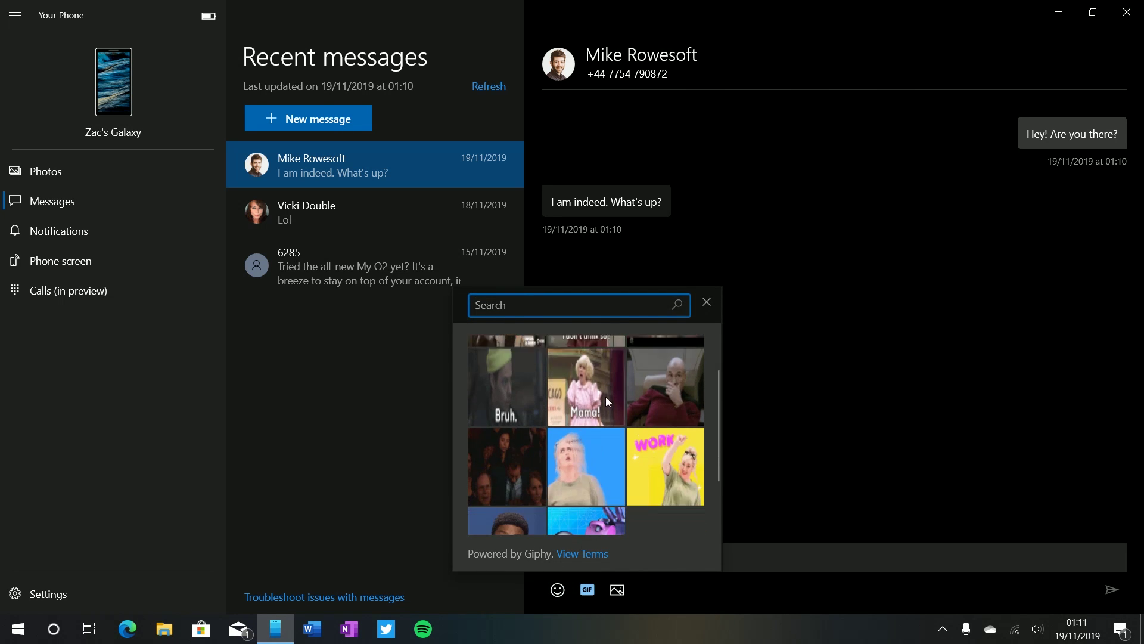
click(676, 588)
click(617, 590)
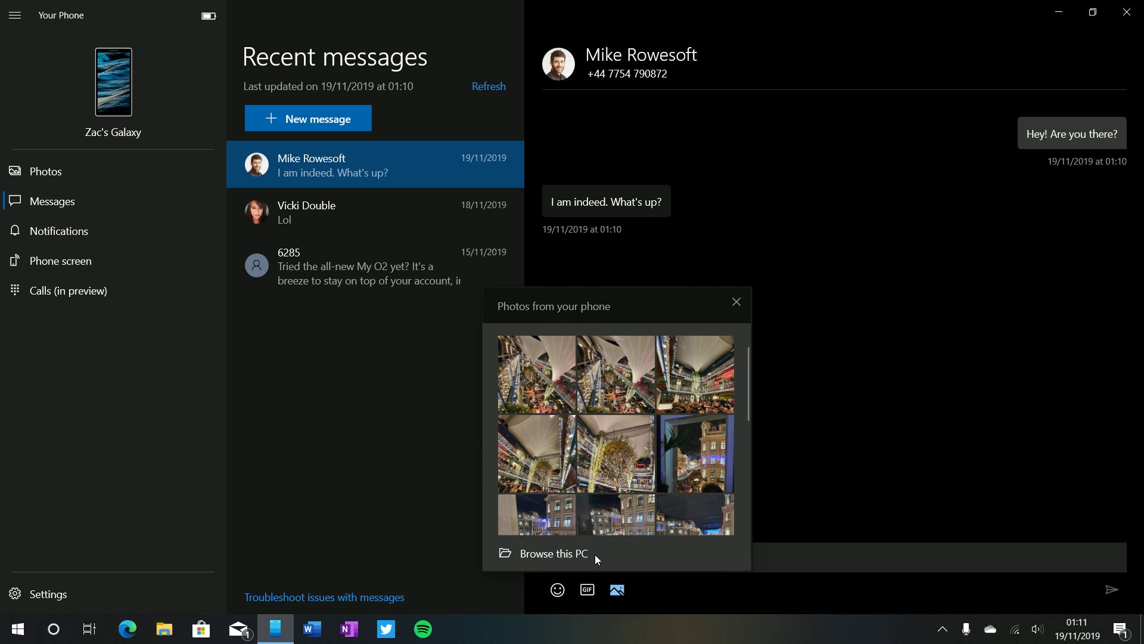
click(767, 324)
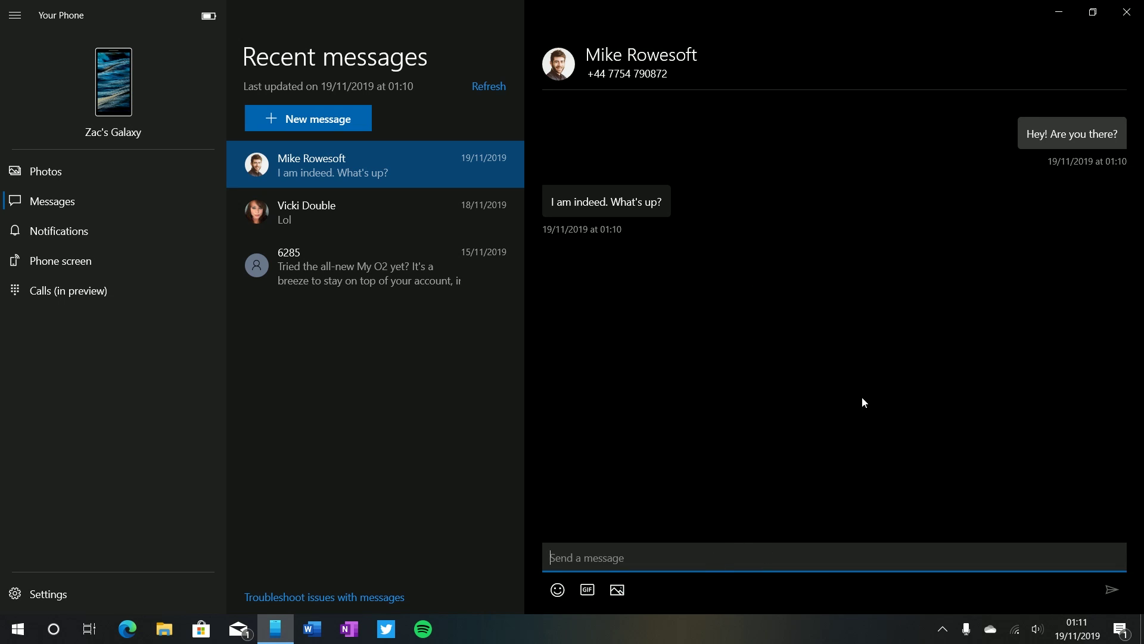
Send the reply 'Not much, just checking out Your Phone for Windows 10', then show Notifications
text(Not much, just checking out Your Pho)
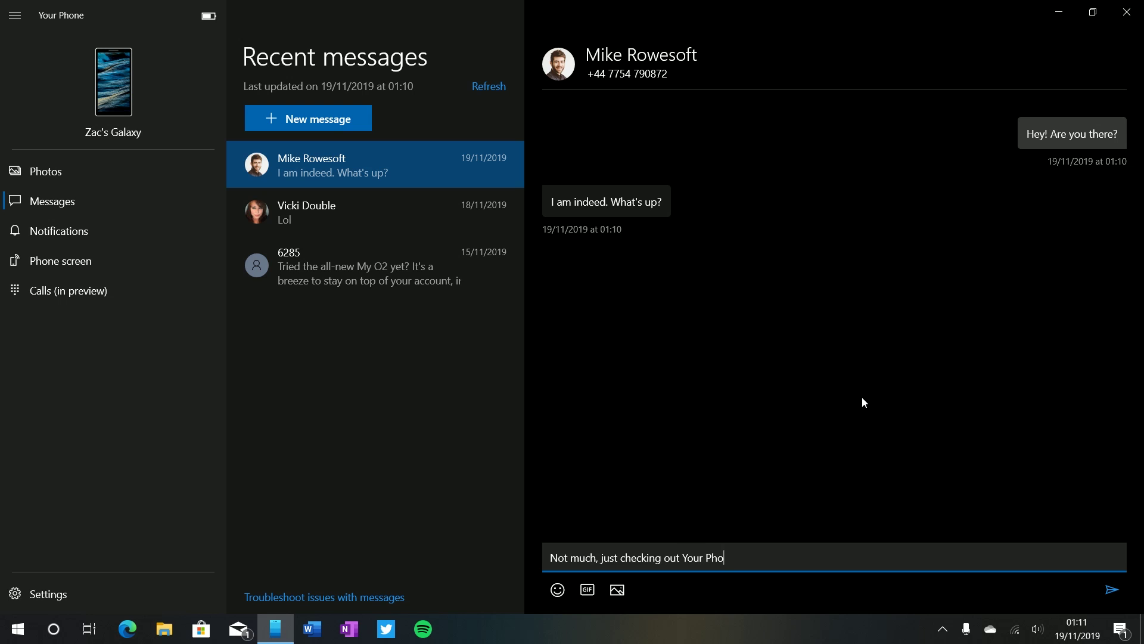
text(ne for Windows 10)
key(Return)
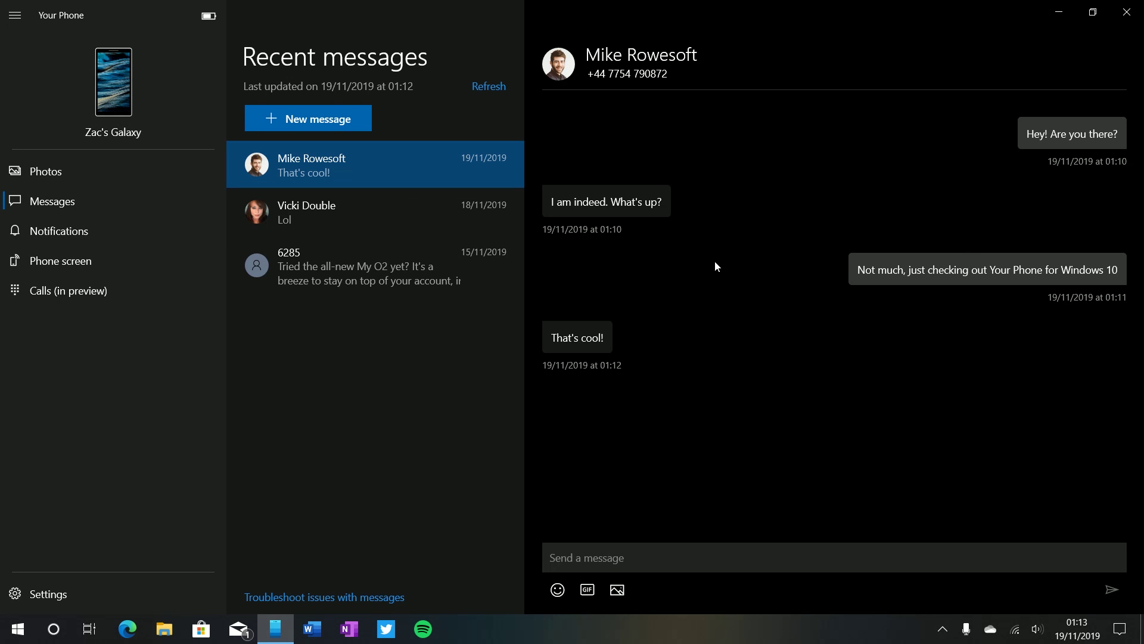
click(113, 231)
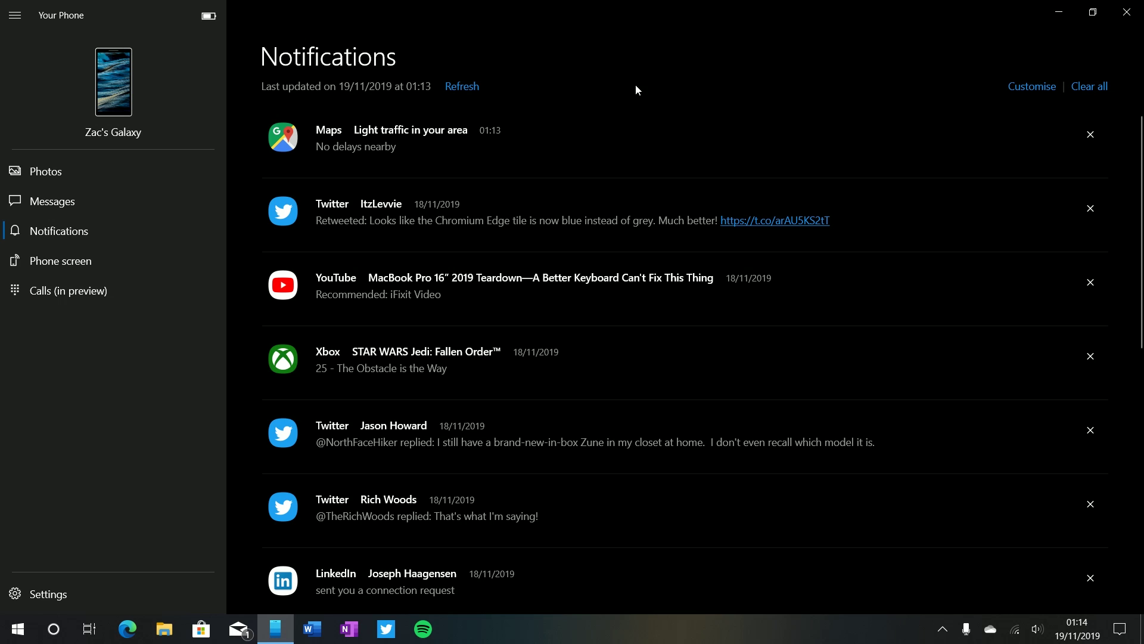
scroll(713, 366, down, 3)
scroll(715, 371, up, 3)
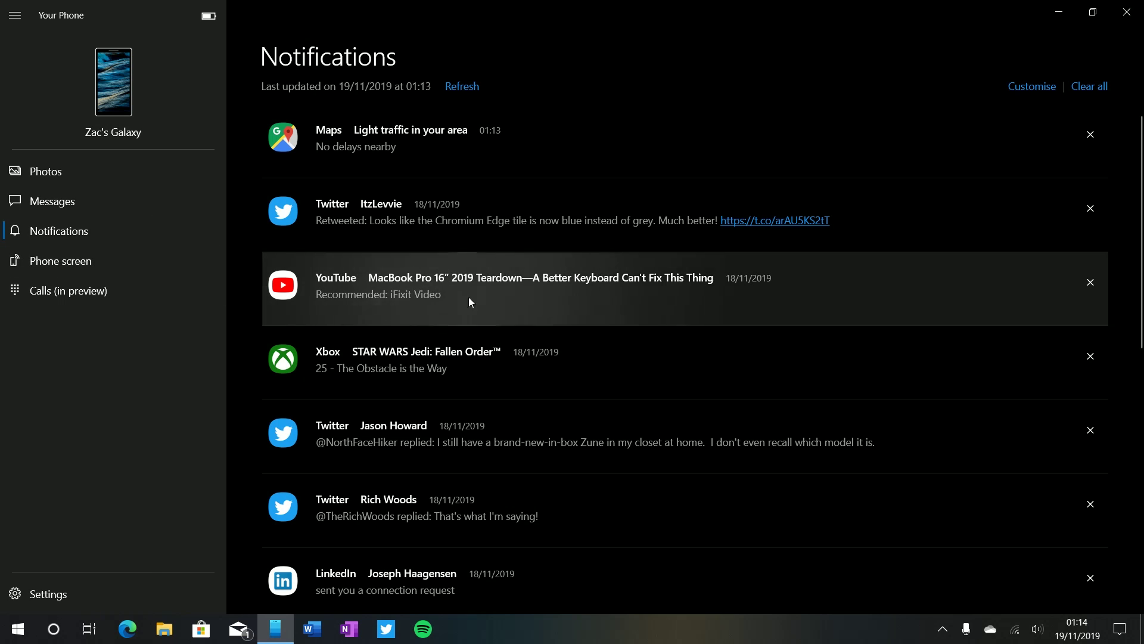
scroll(734, 349, down, 7)
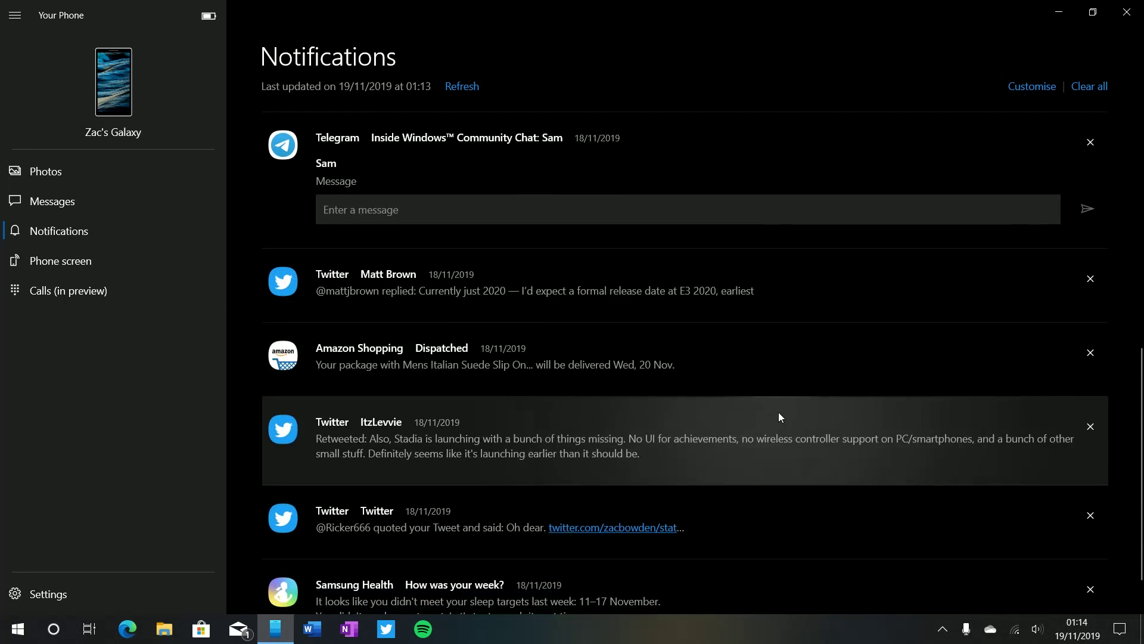
scroll(598, 398, up, 7)
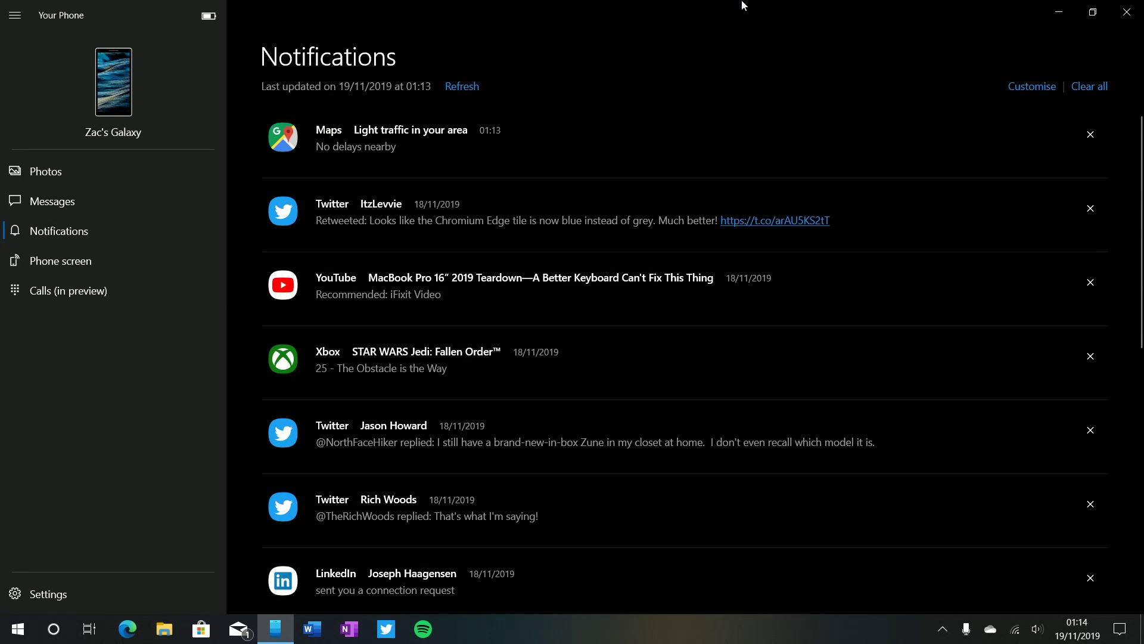
scroll(697, 393, down, 3)
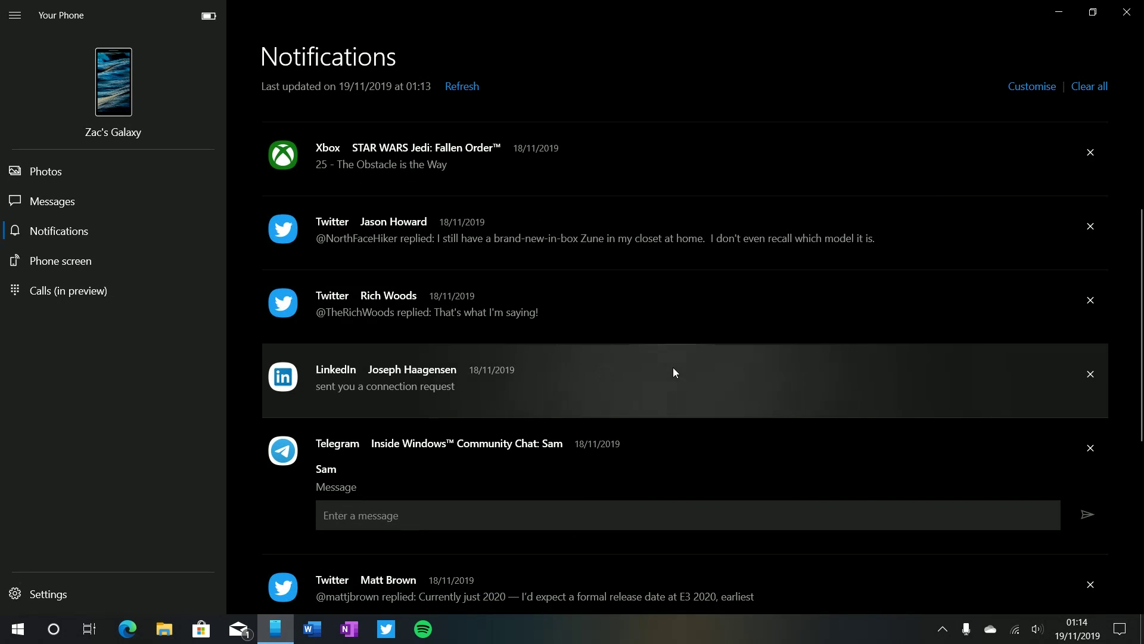
scroll(715, 375, down, 3)
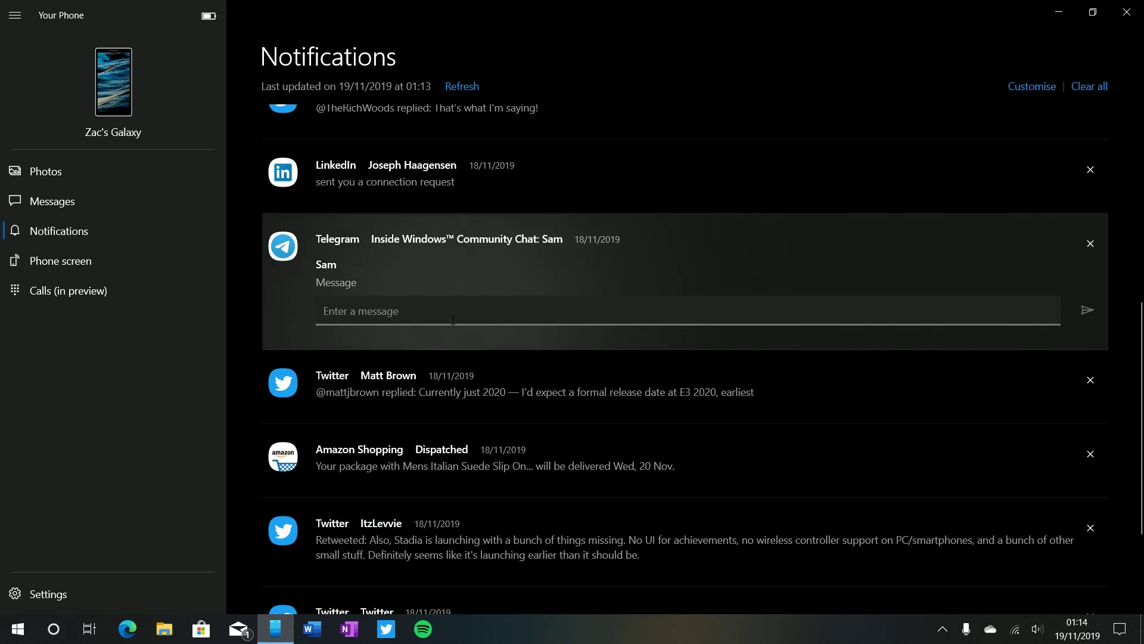
click(612, 322)
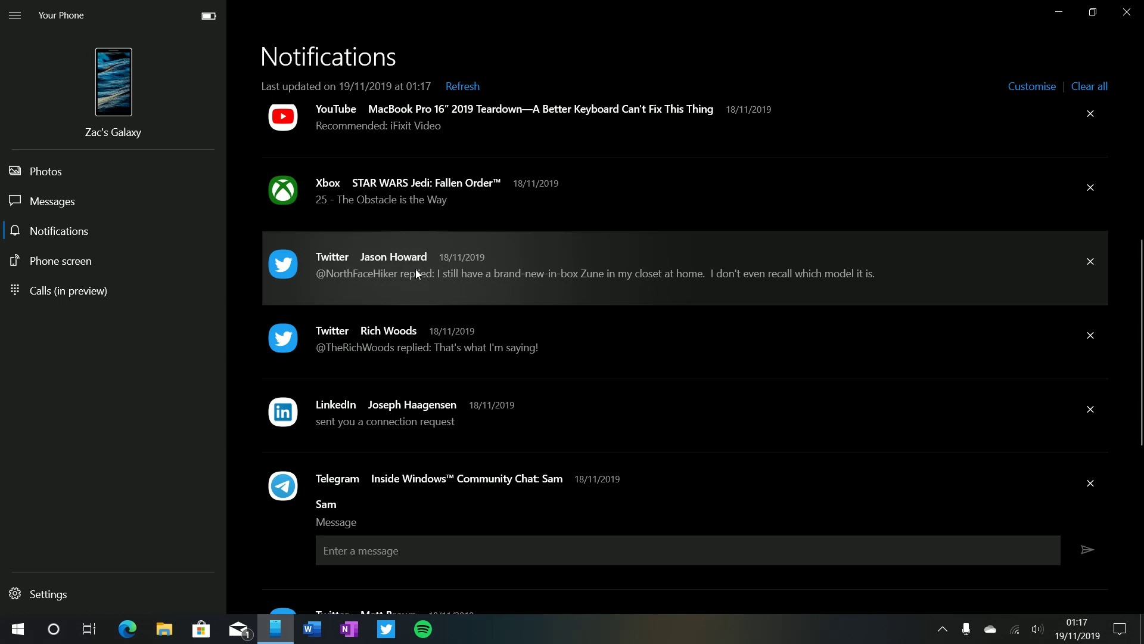
scroll(416, 270, down, 2)
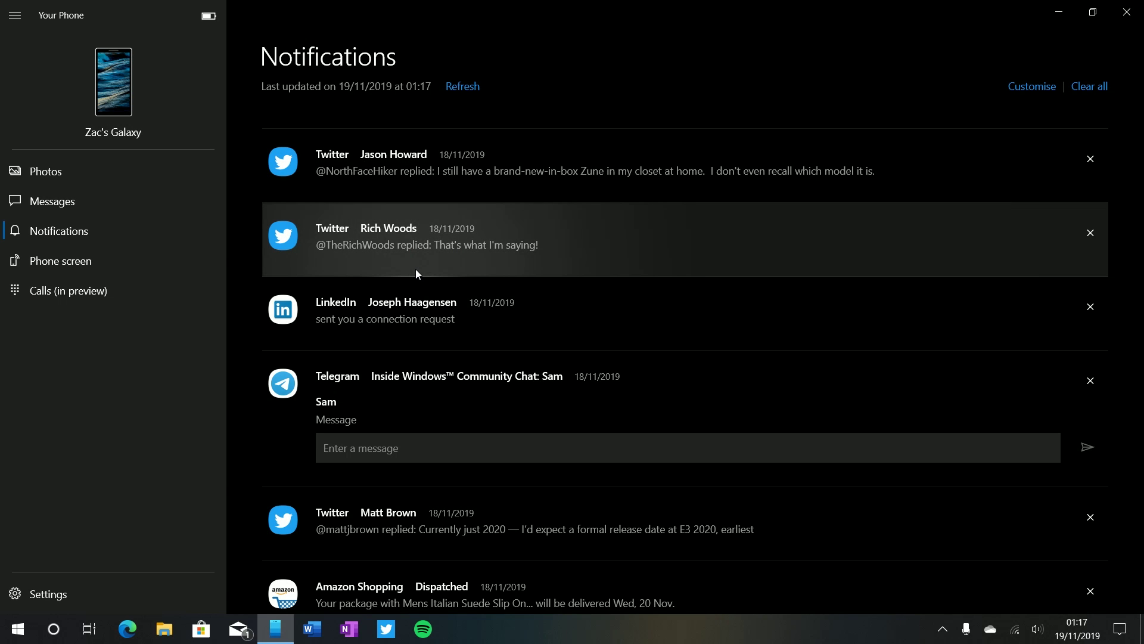
scroll(416, 269, up, 5)
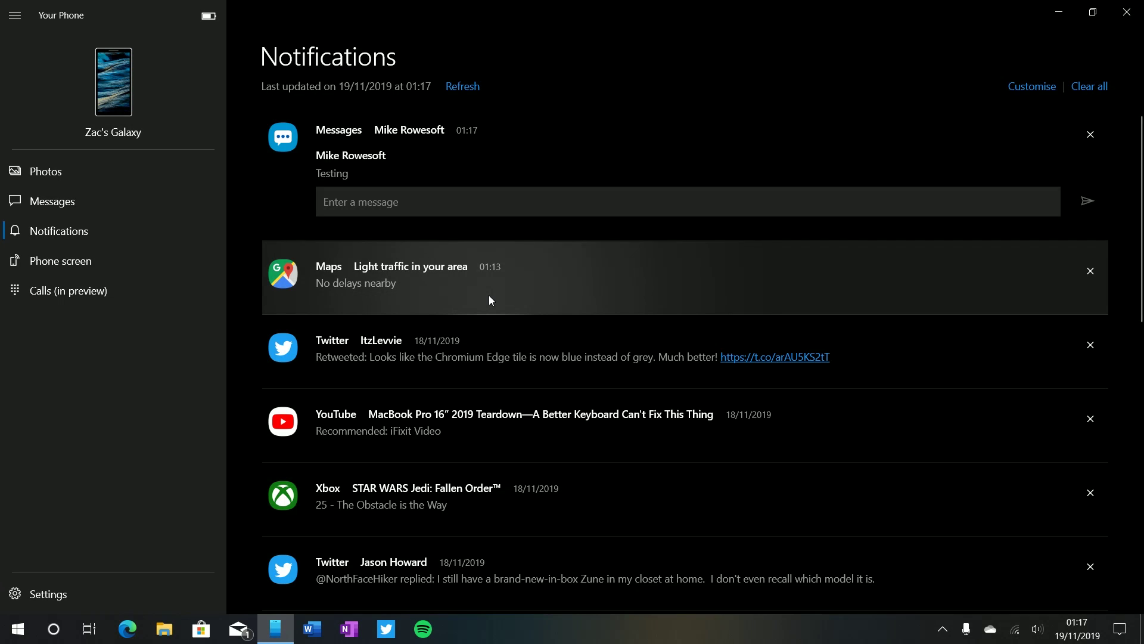
scroll(489, 300, down, 5)
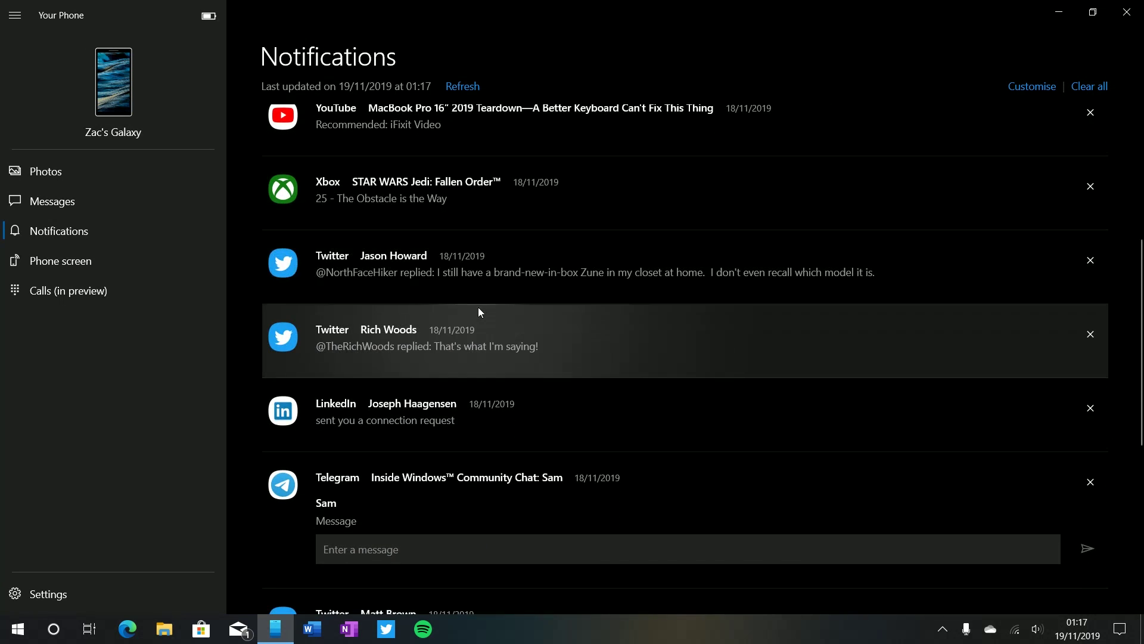
scroll(404, 224, up, 1)
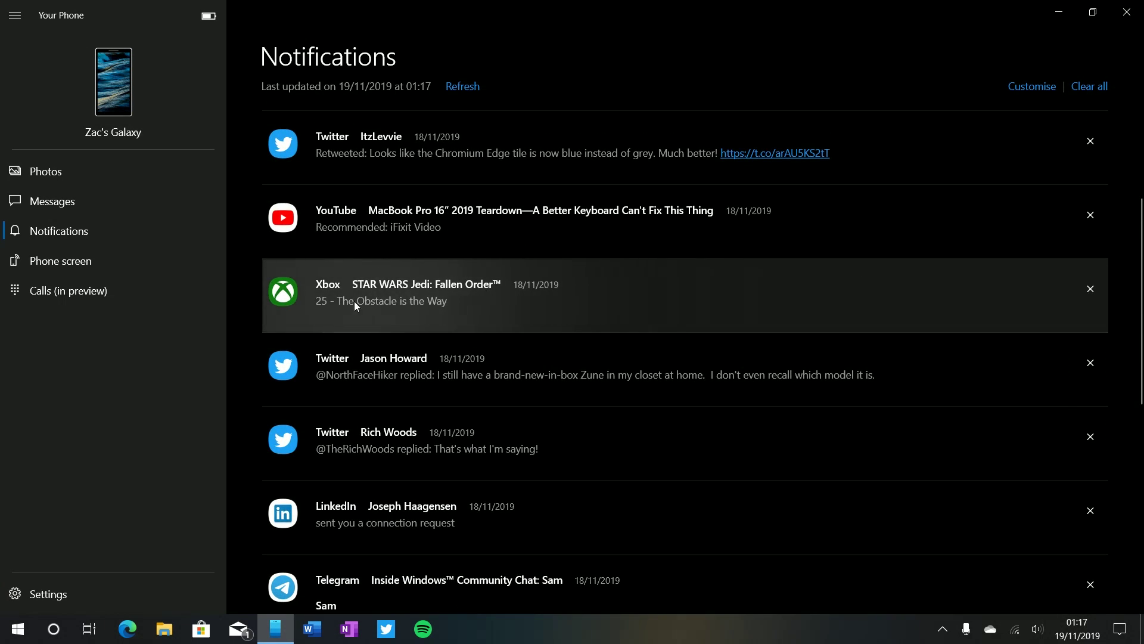
Unlock the mirrored phone with its PIN, scroll the Xbox feed, and return to the home screen
click(552, 301)
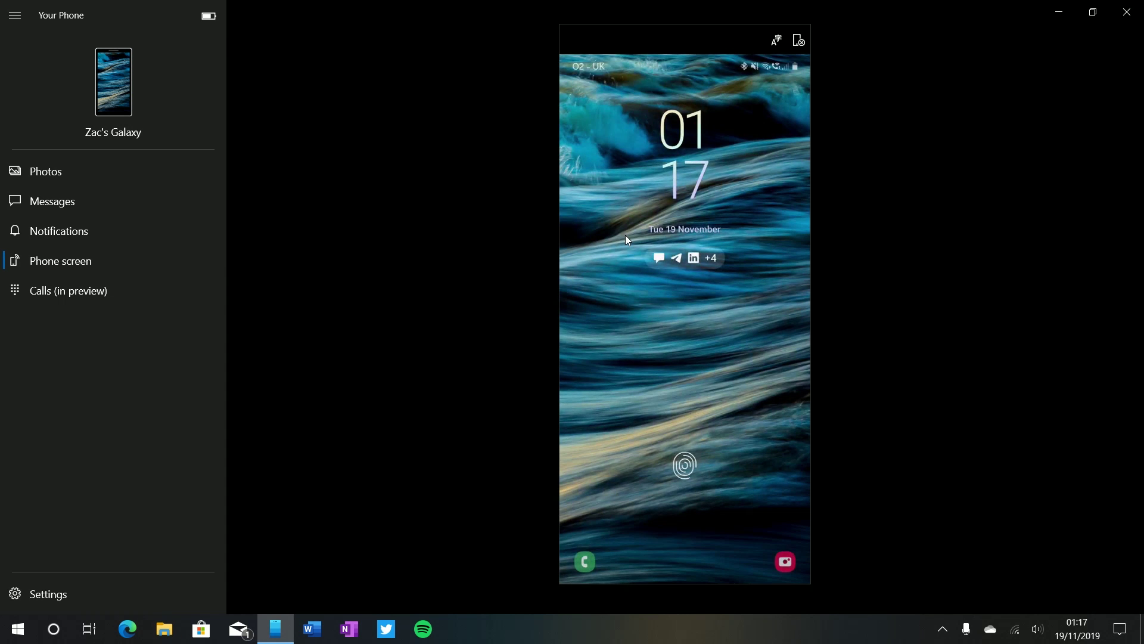
drag(626, 237, 637, 322)
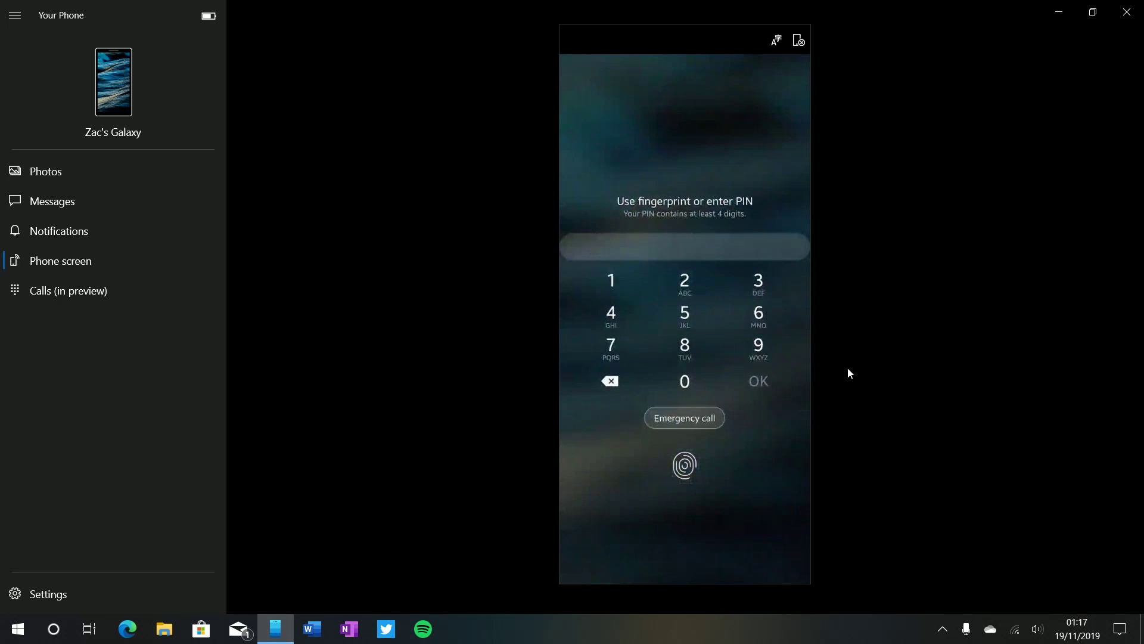
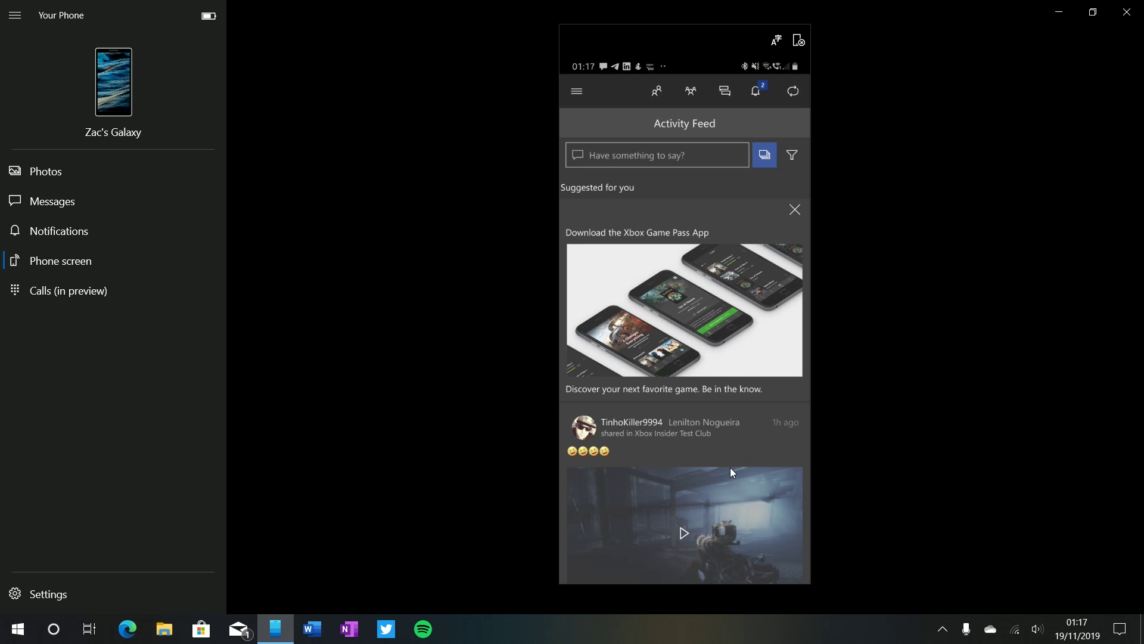
drag(730, 467, 689, 551)
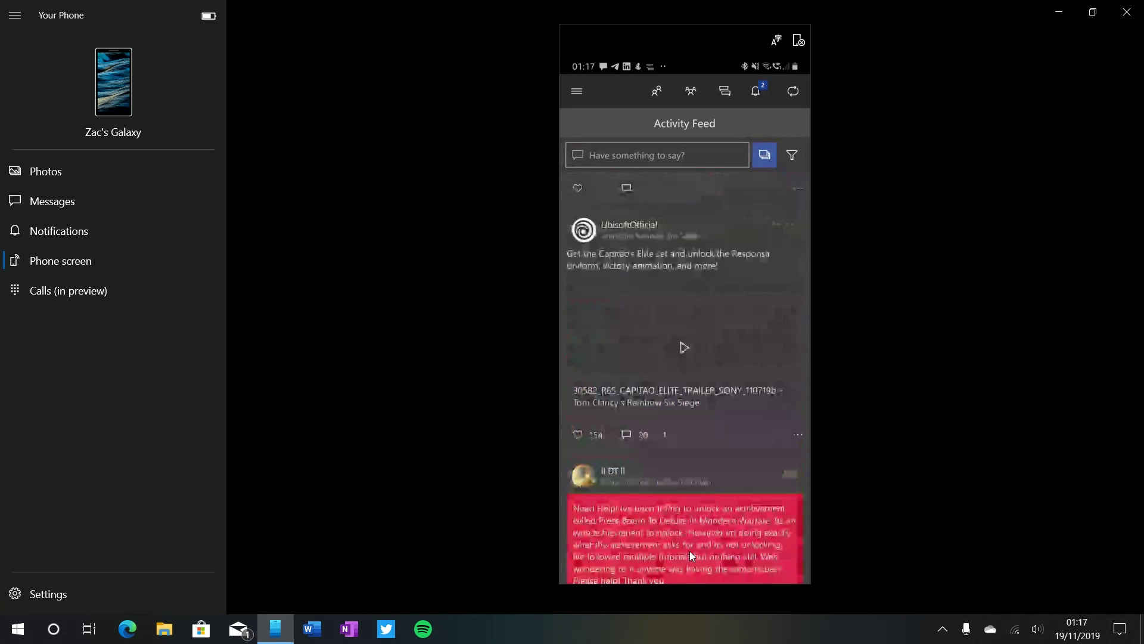
right_click(649, 328)
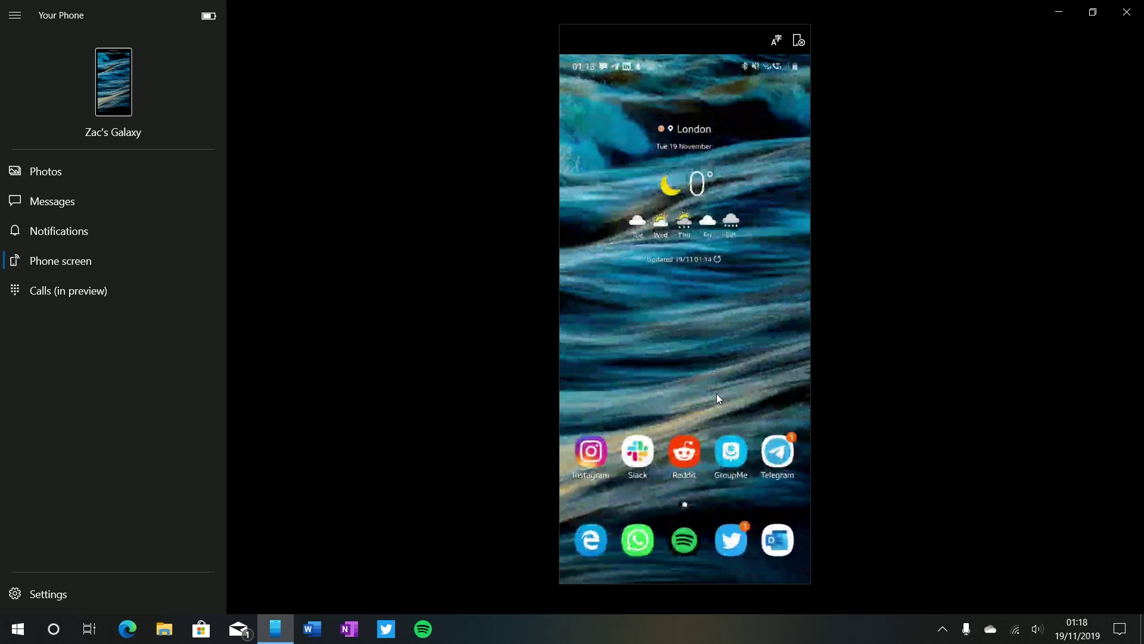
click(109, 235)
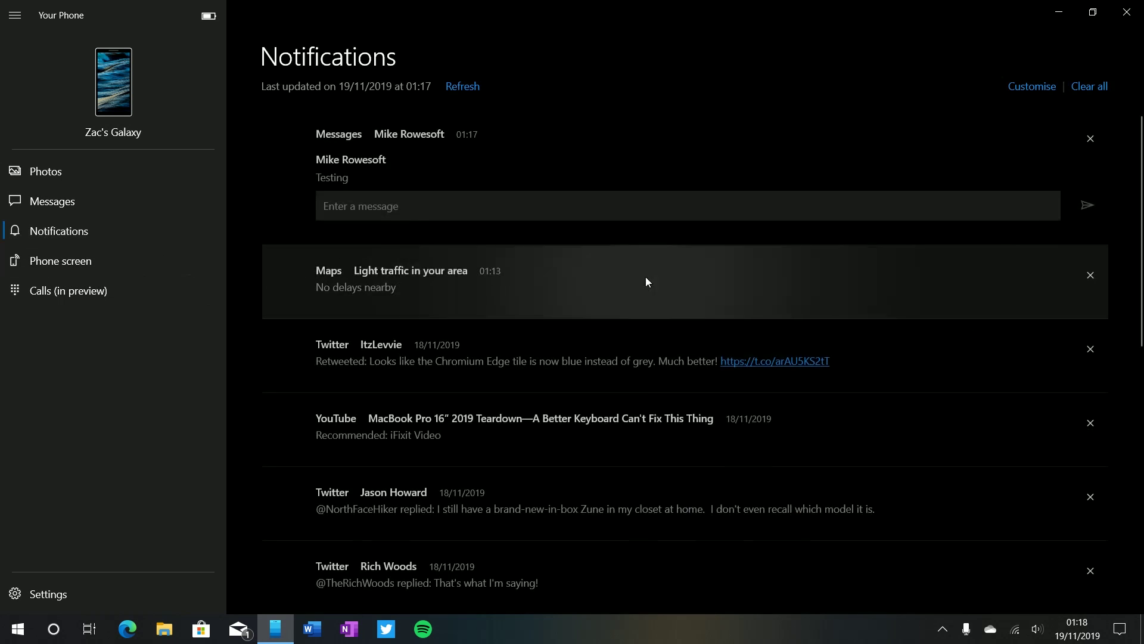
scroll(645, 277, down, 6)
scroll(411, 358, down, 3)
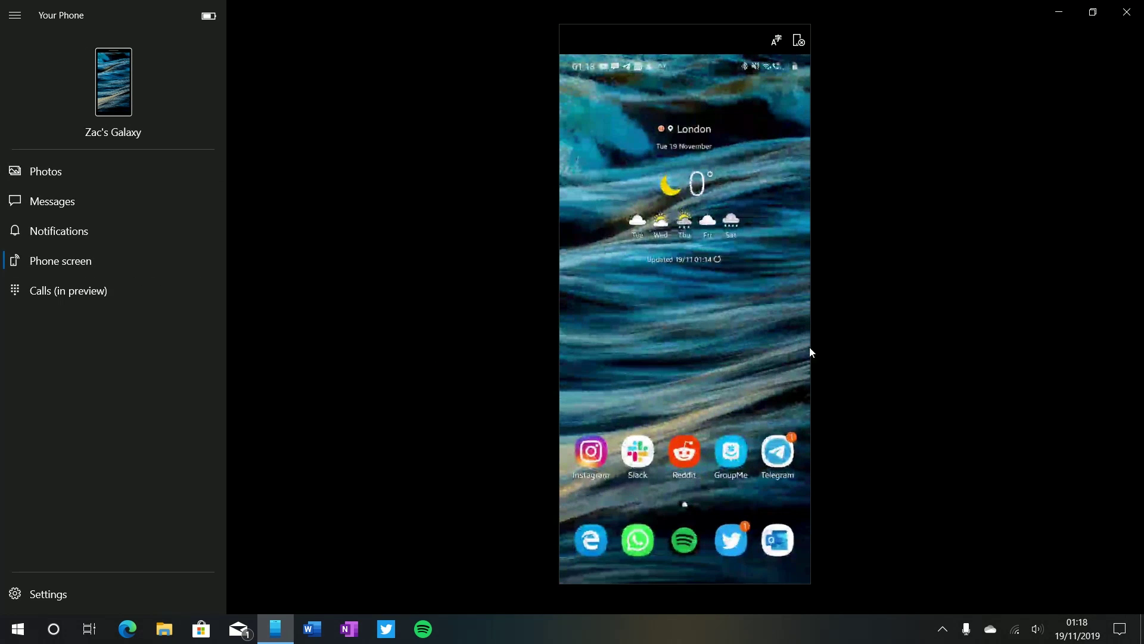
drag(719, 417, 724, 361)
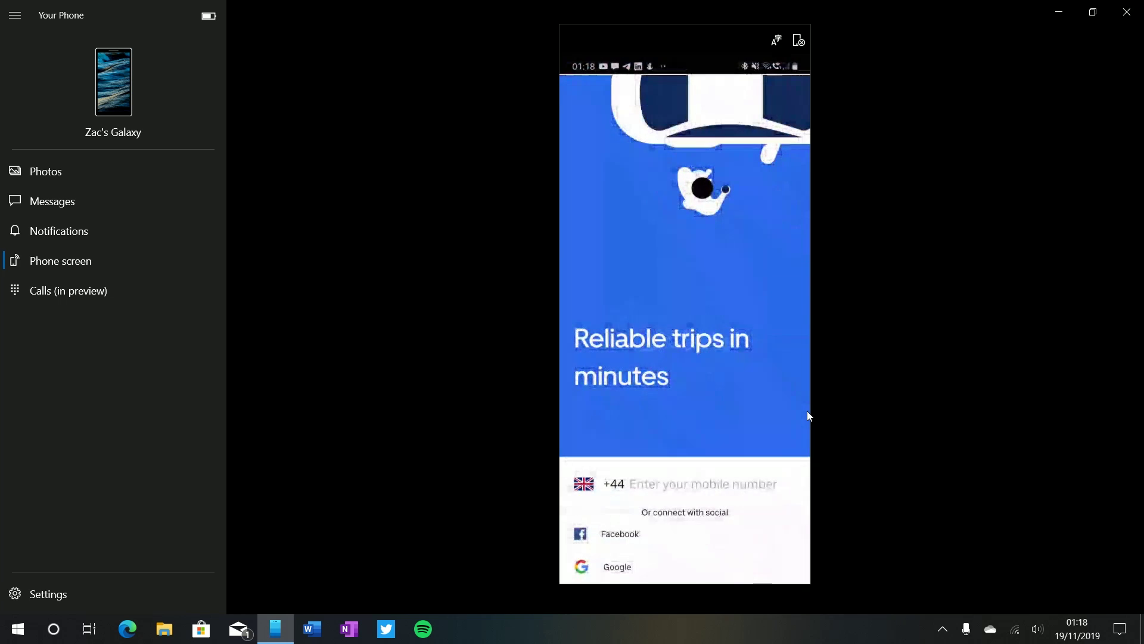
click(698, 582)
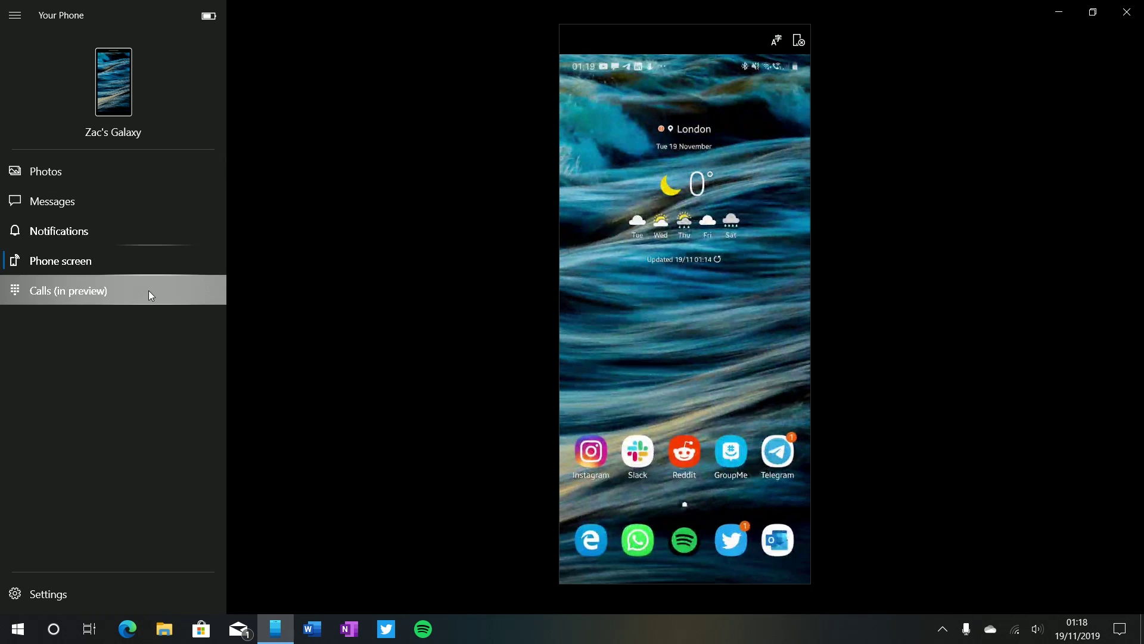
On the Calls page, search the phone's contacts by name and load the matching contact
click(67, 295)
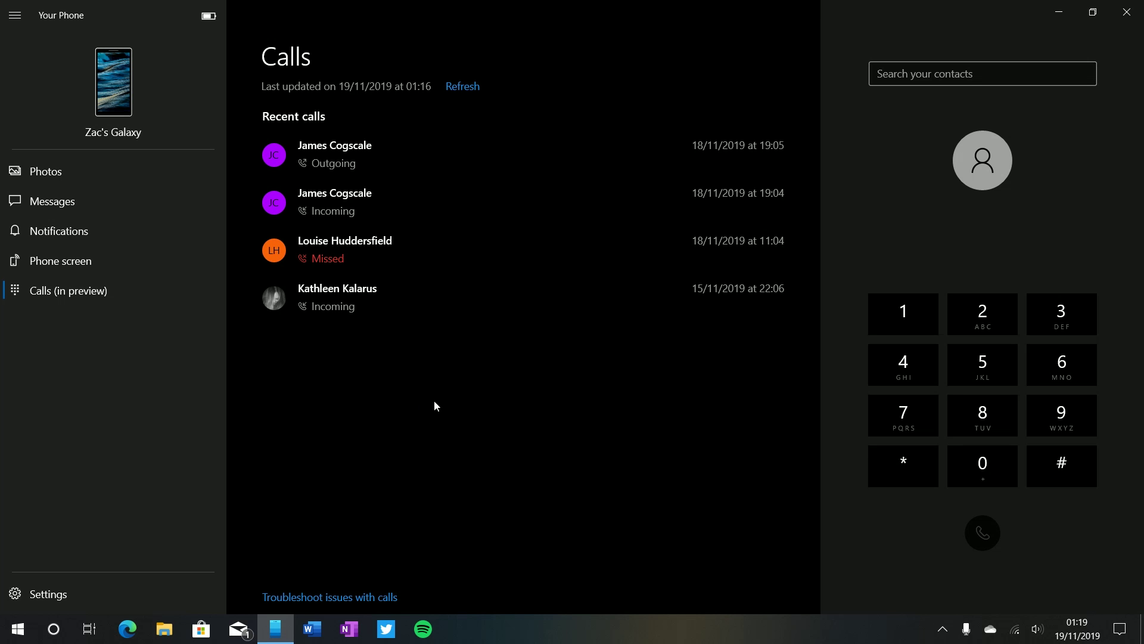
click(285, 201)
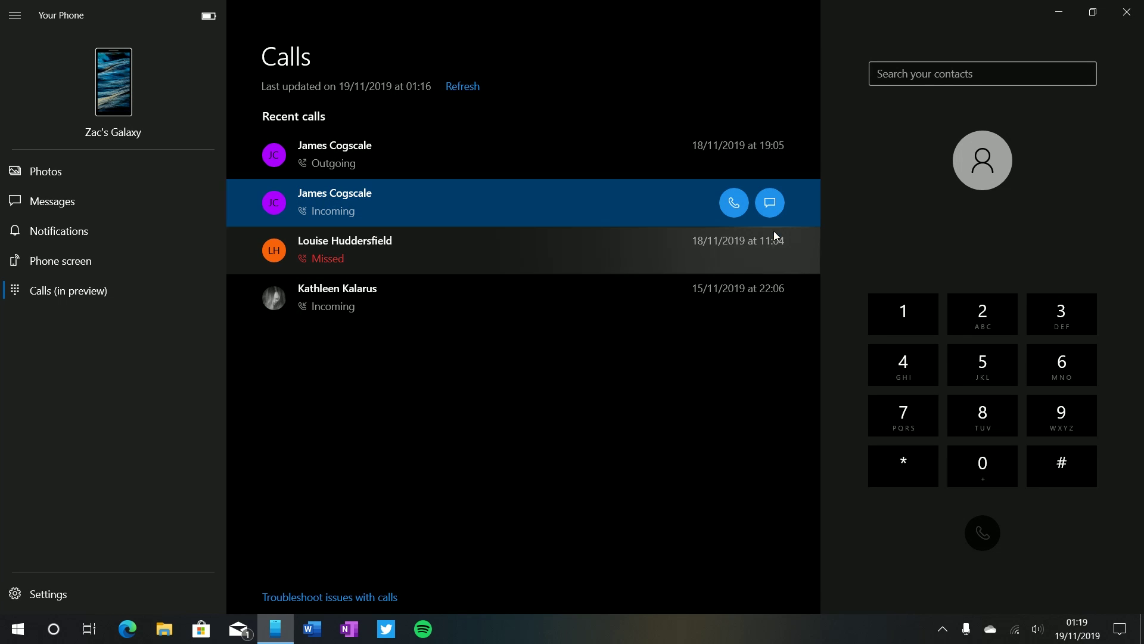
click(956, 74)
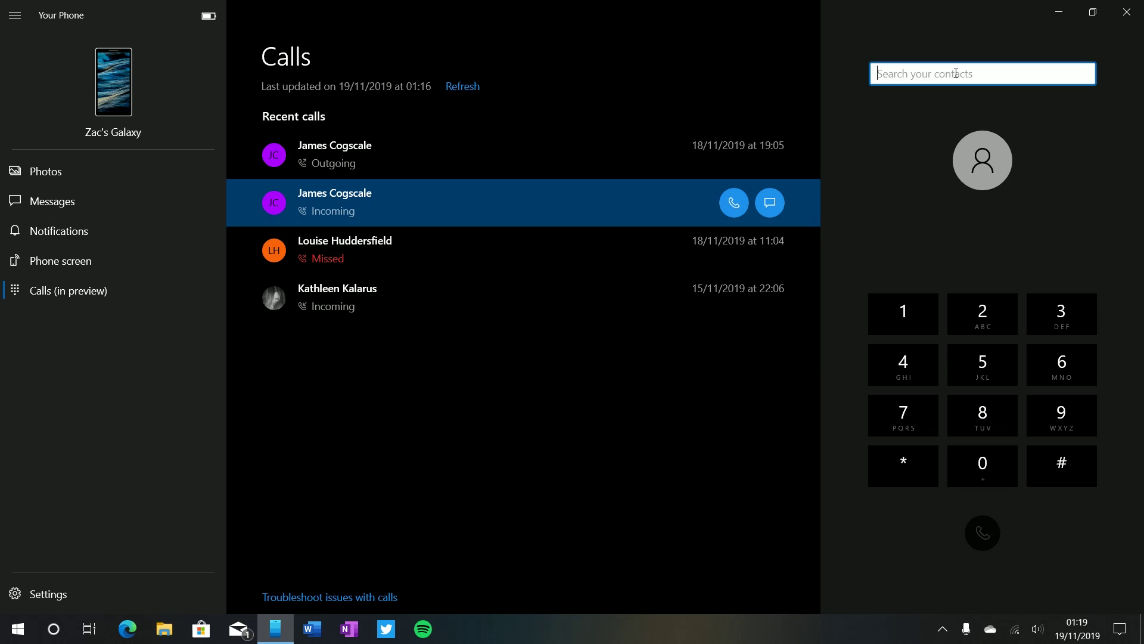
text(Mike)
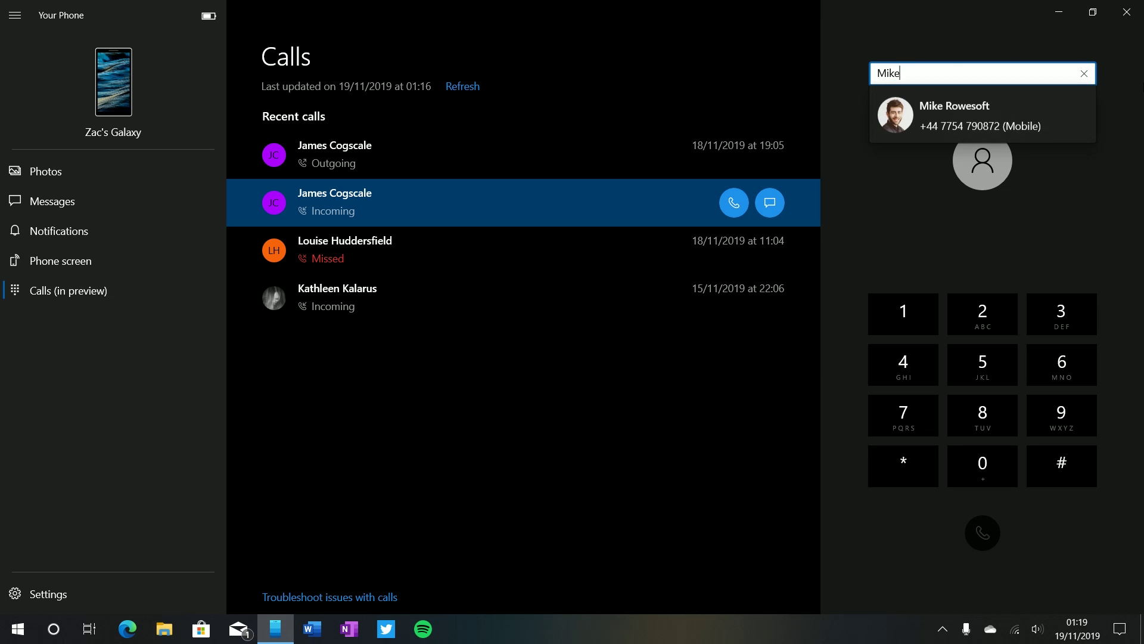
key(Return)
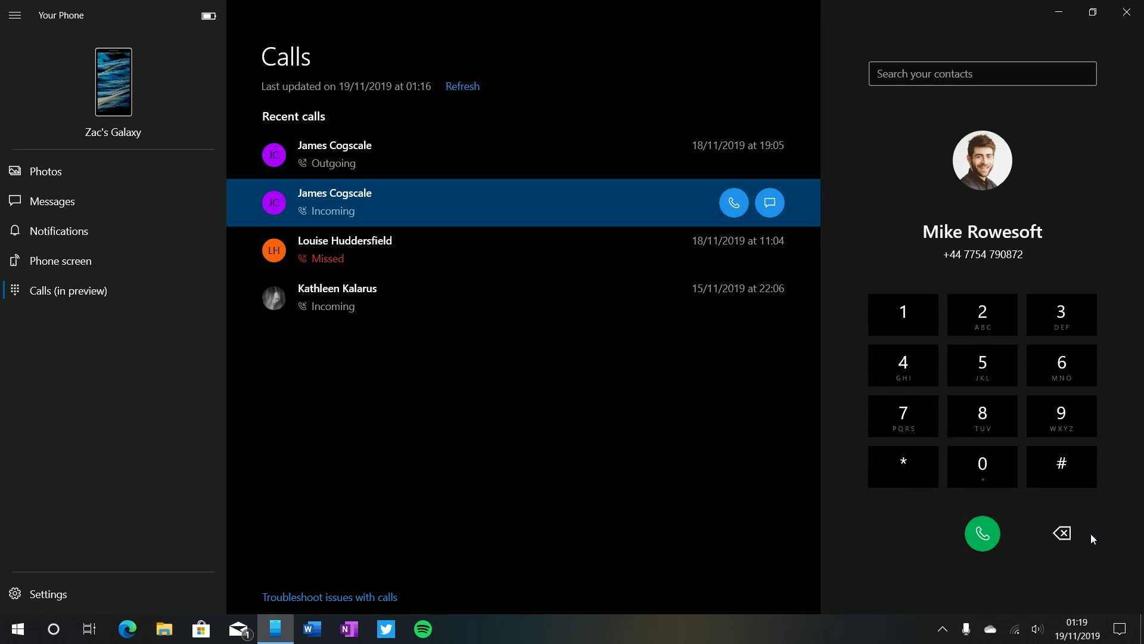
Call the contact, expand and centre the call panel, show the keypad, then collapse it to a bar
click(983, 535)
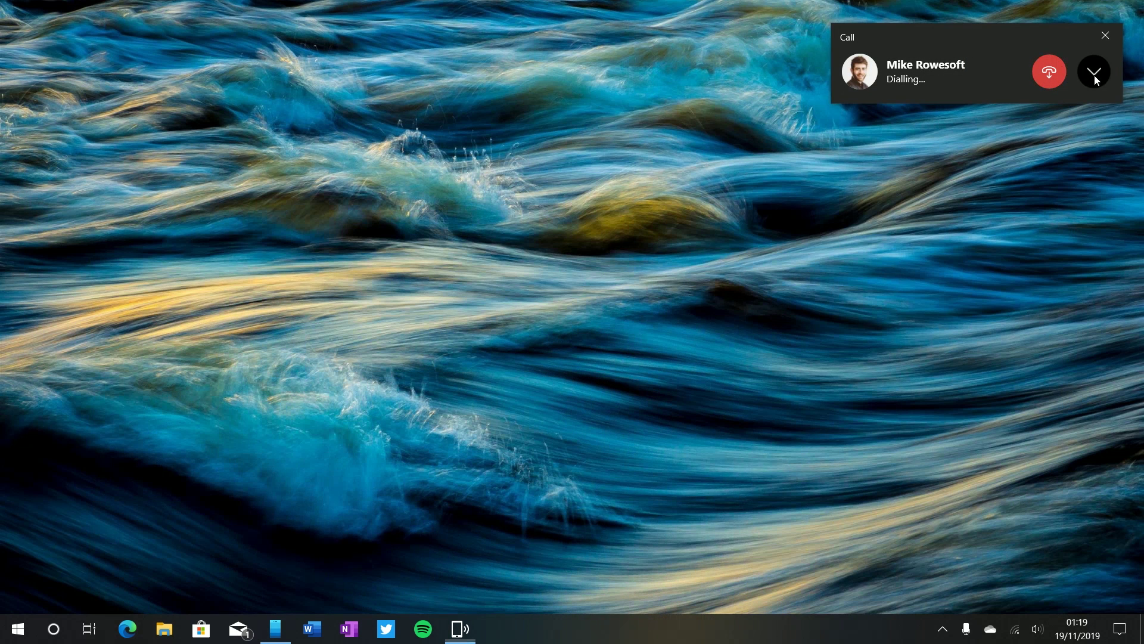
click(1094, 72)
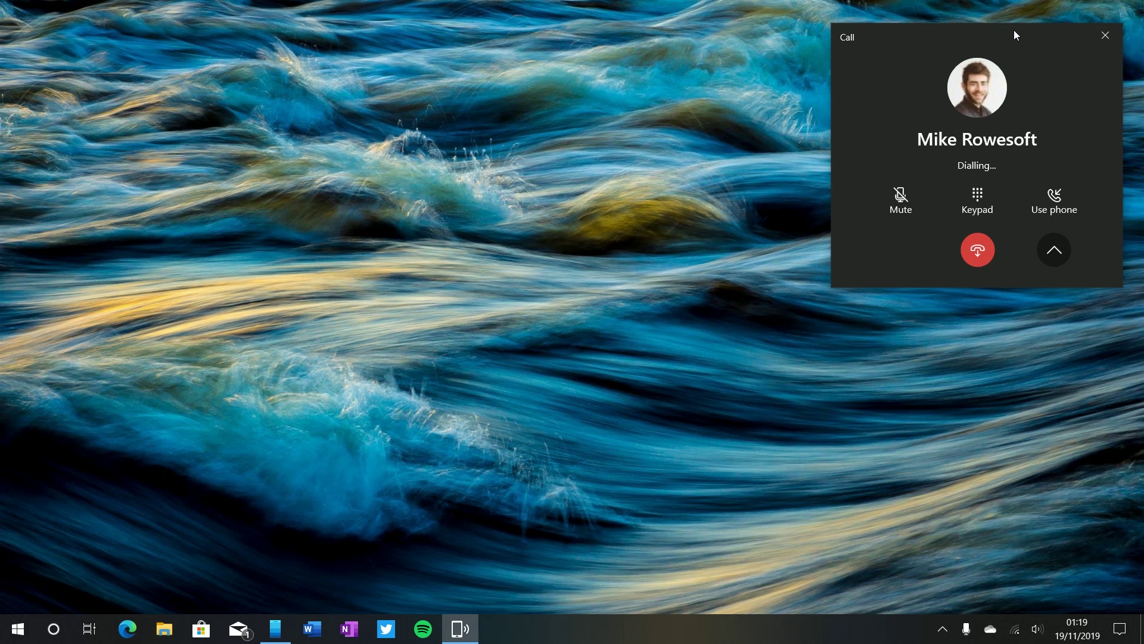
drag(1015, 36, 571, 102)
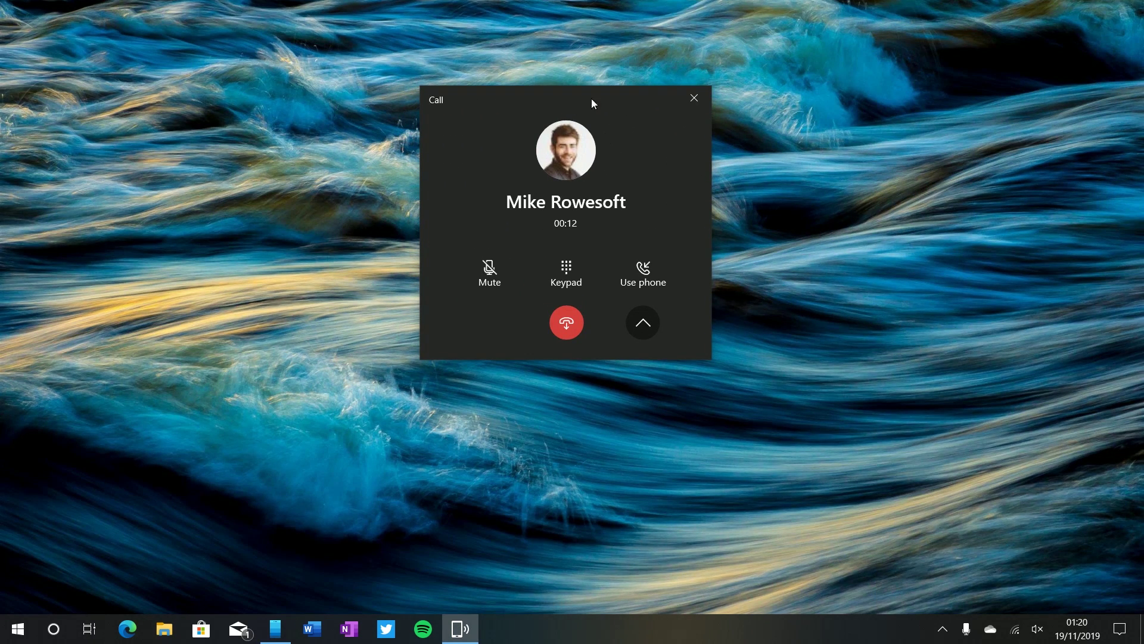
click(537, 280)
drag(572, 88, 571, 31)
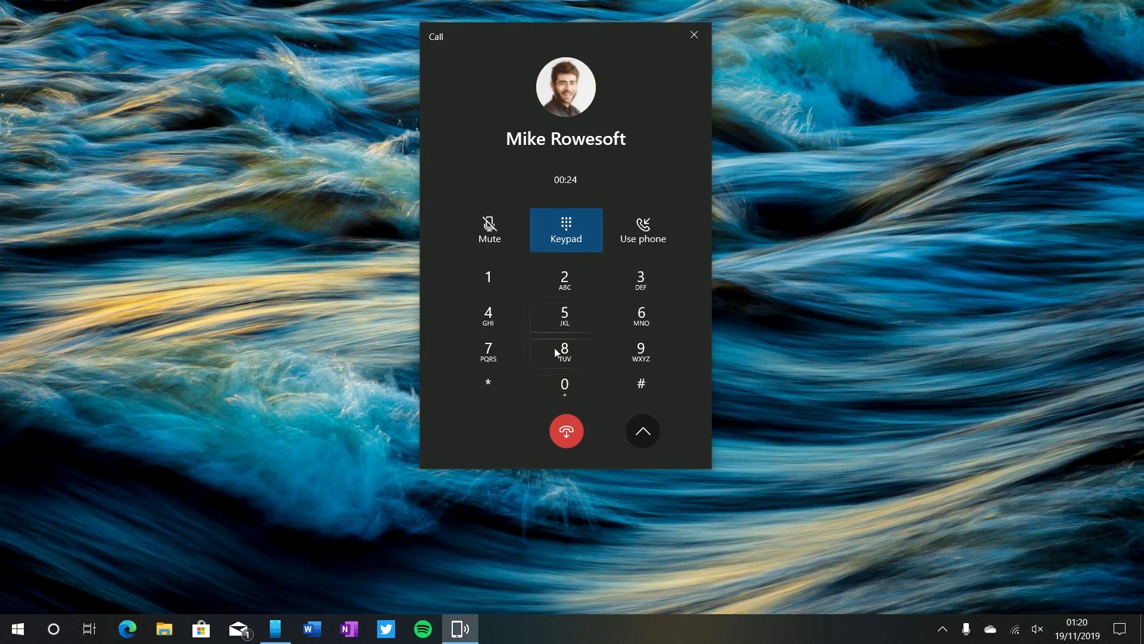
click(656, 433)
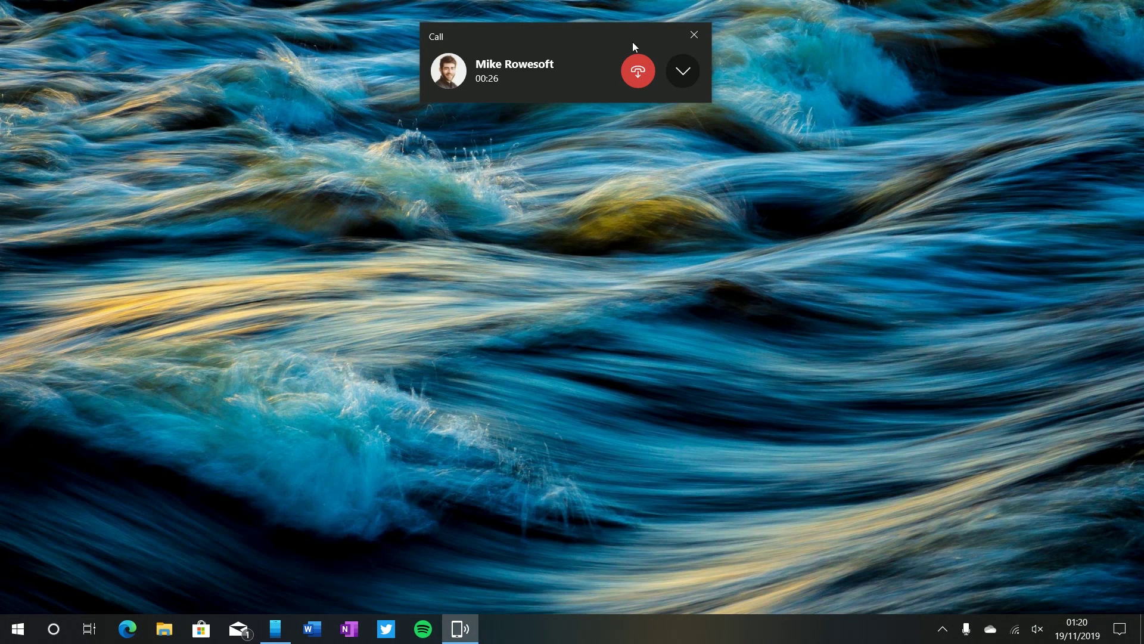
Move the compact call bar to the top-right corner of the screen
drag(632, 42, 1018, 31)
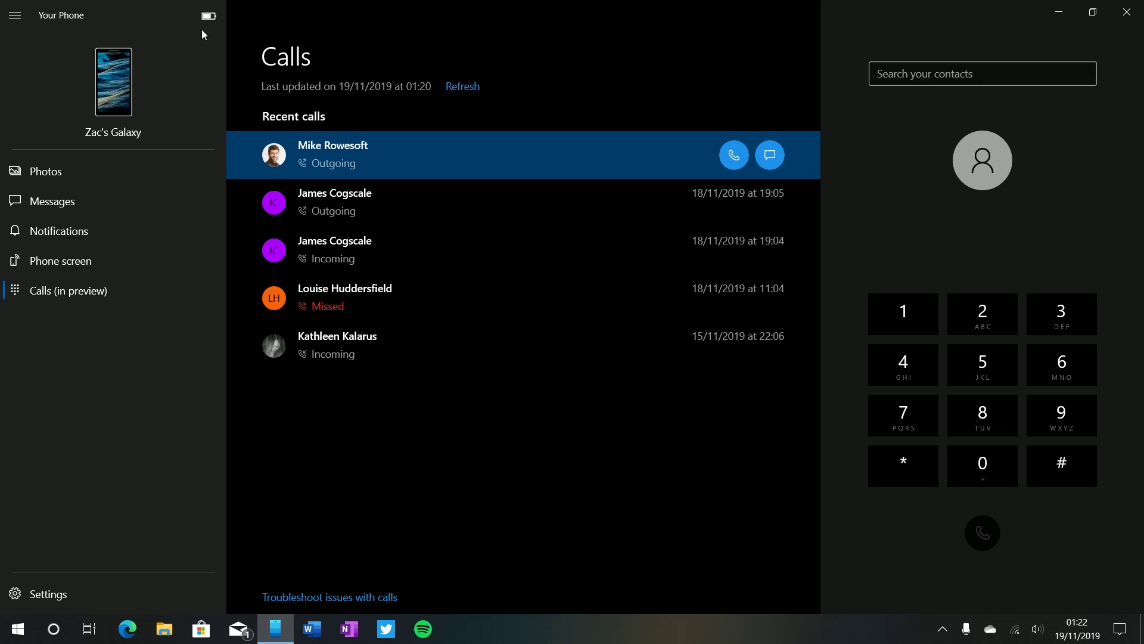
mouse_move(206, 19)
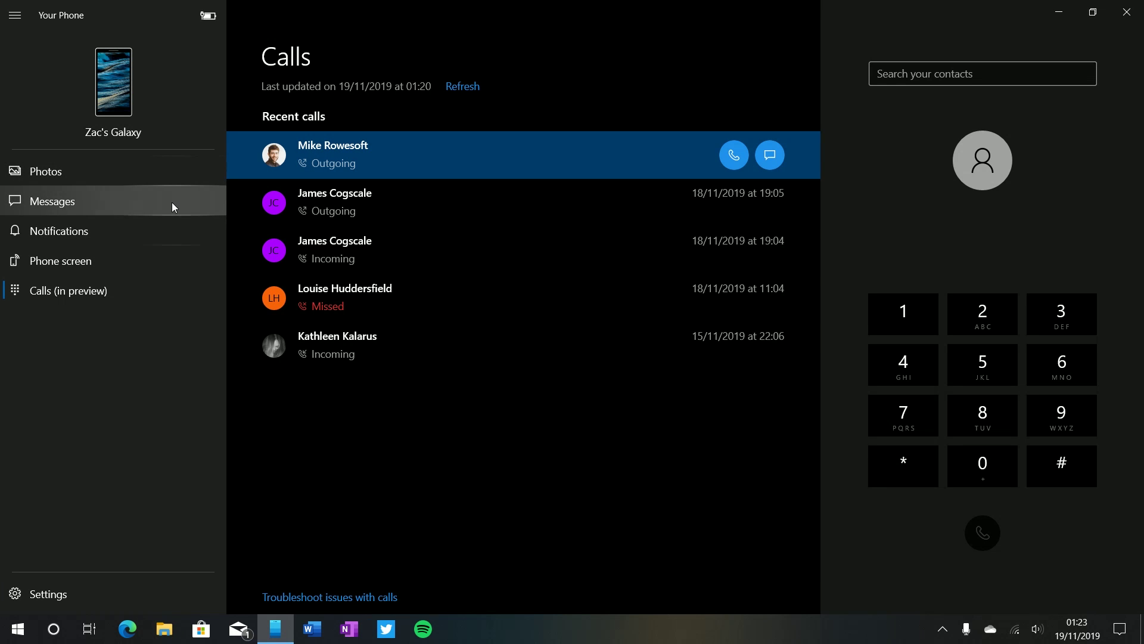
click(163, 291)
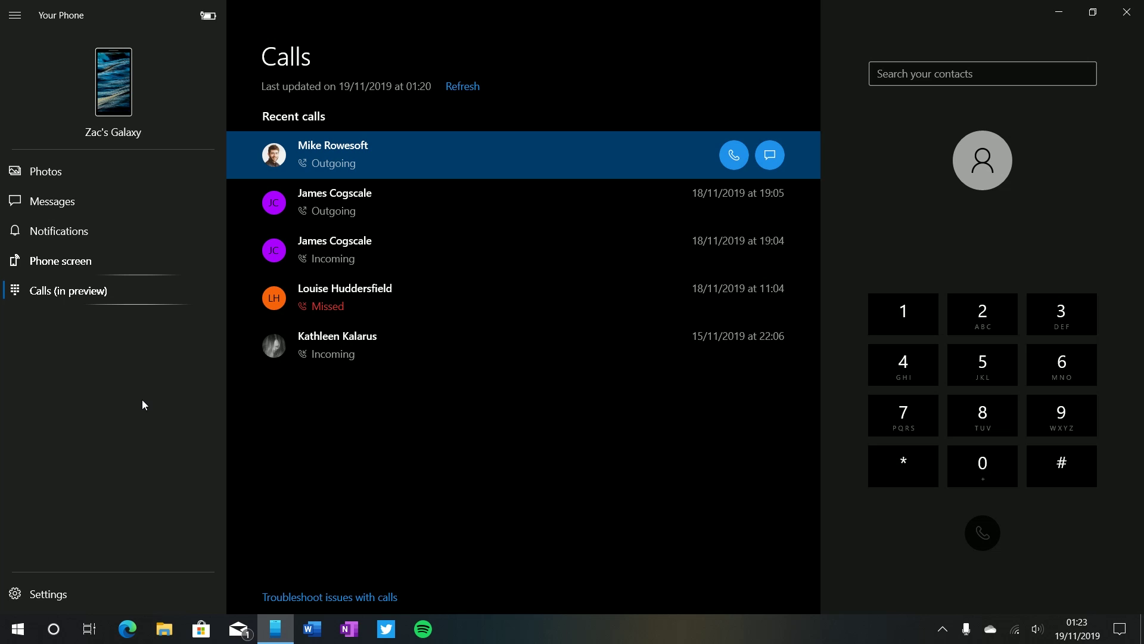